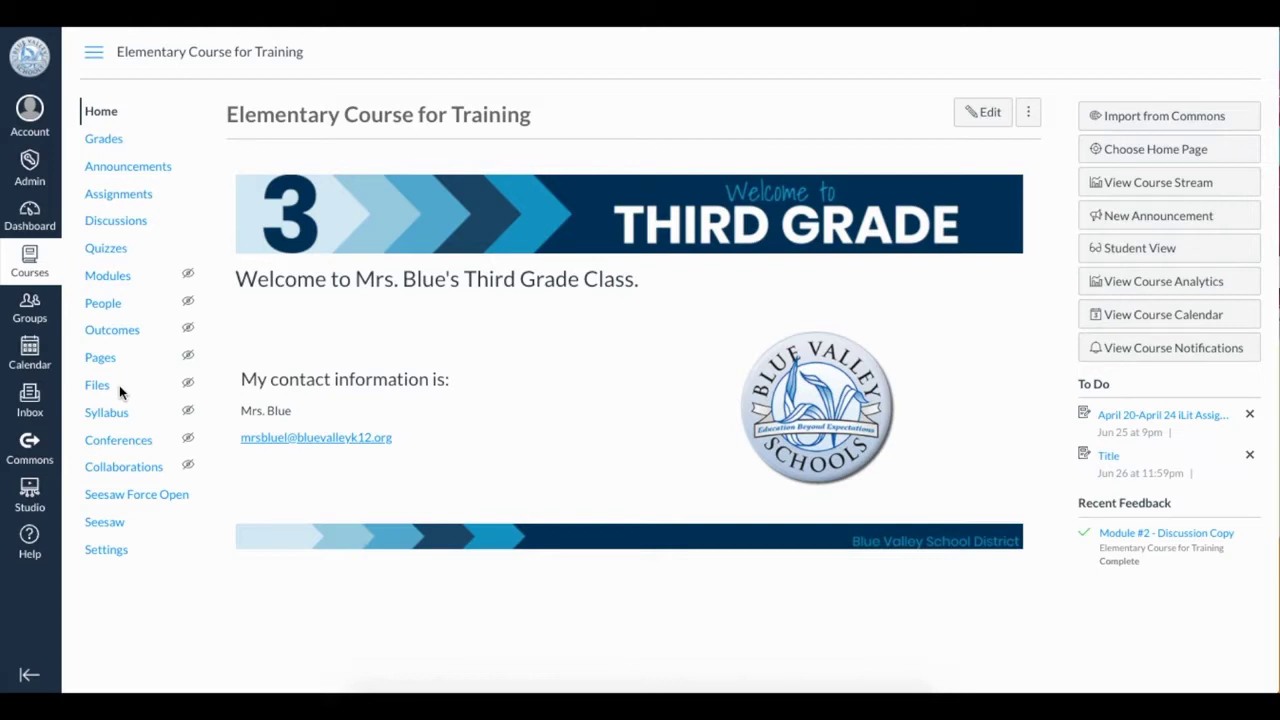
# Open the home page editor at full height and delete the Third Grade banner image
pyautogui.click(981, 114)
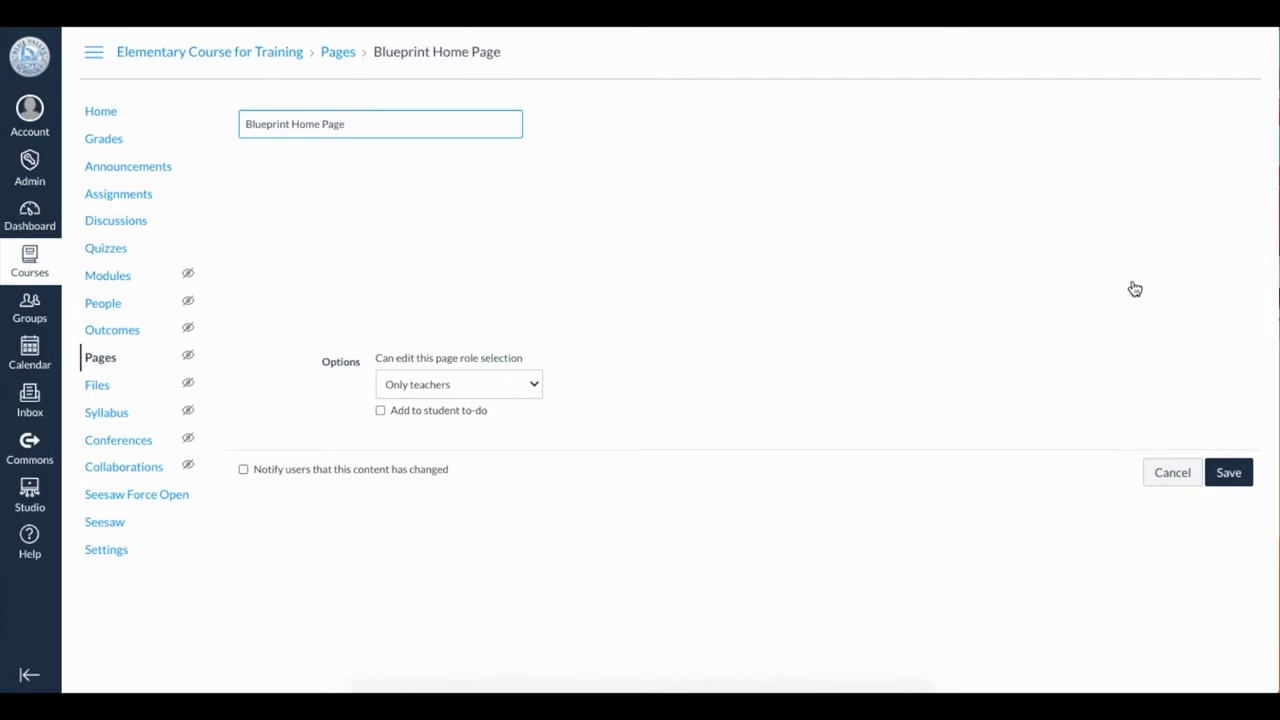
pyautogui.moveTo(1242, 324); pyautogui.dragTo(1262, 634)
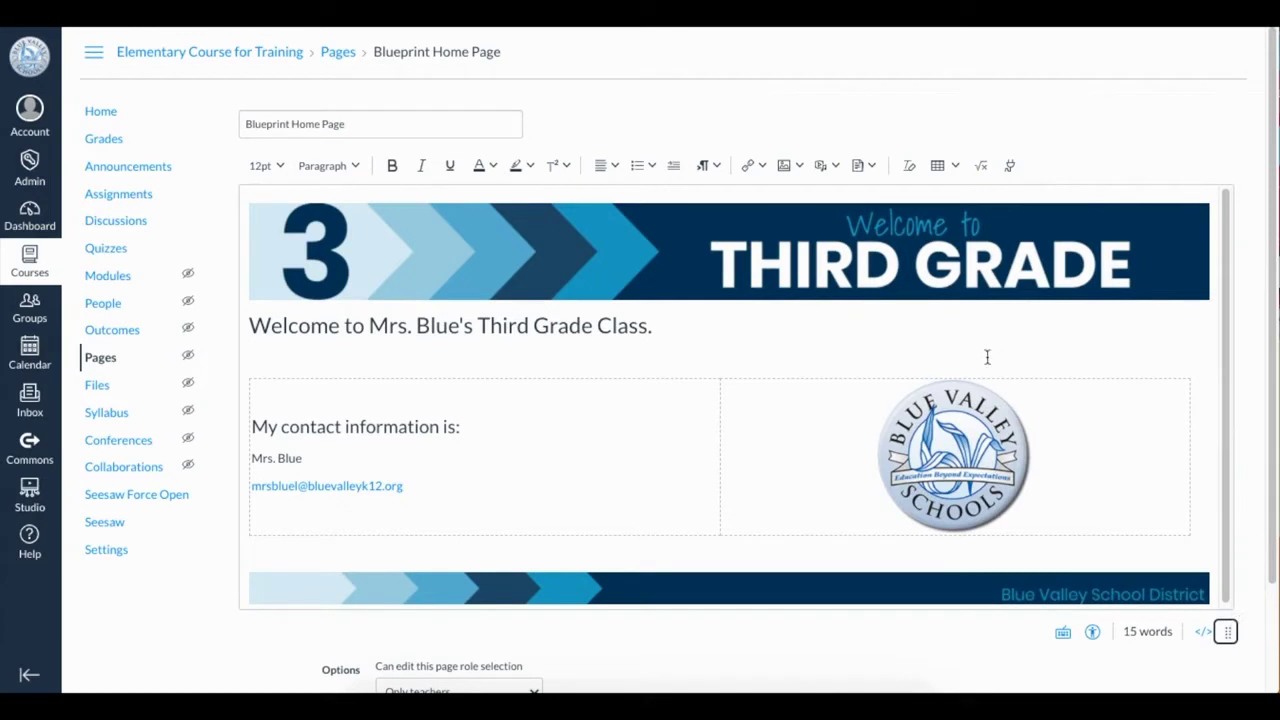
pyautogui.click(769, 244)
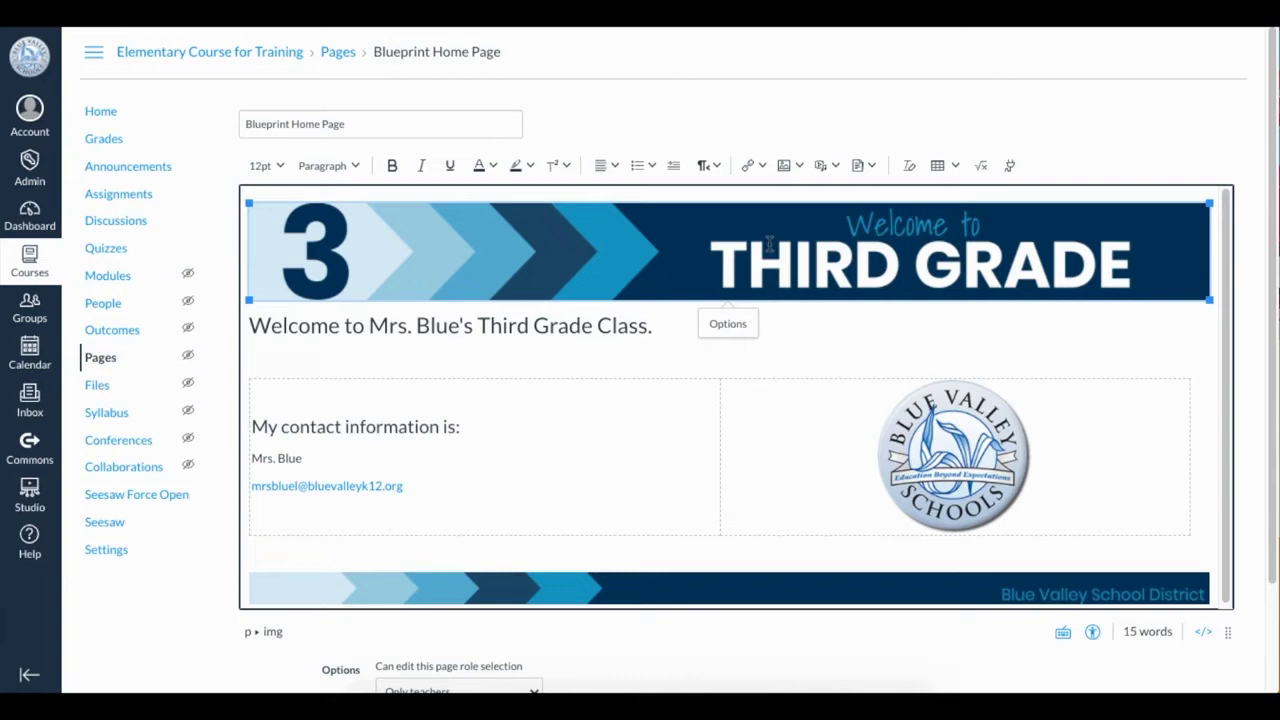
pyautogui.press('Delete')
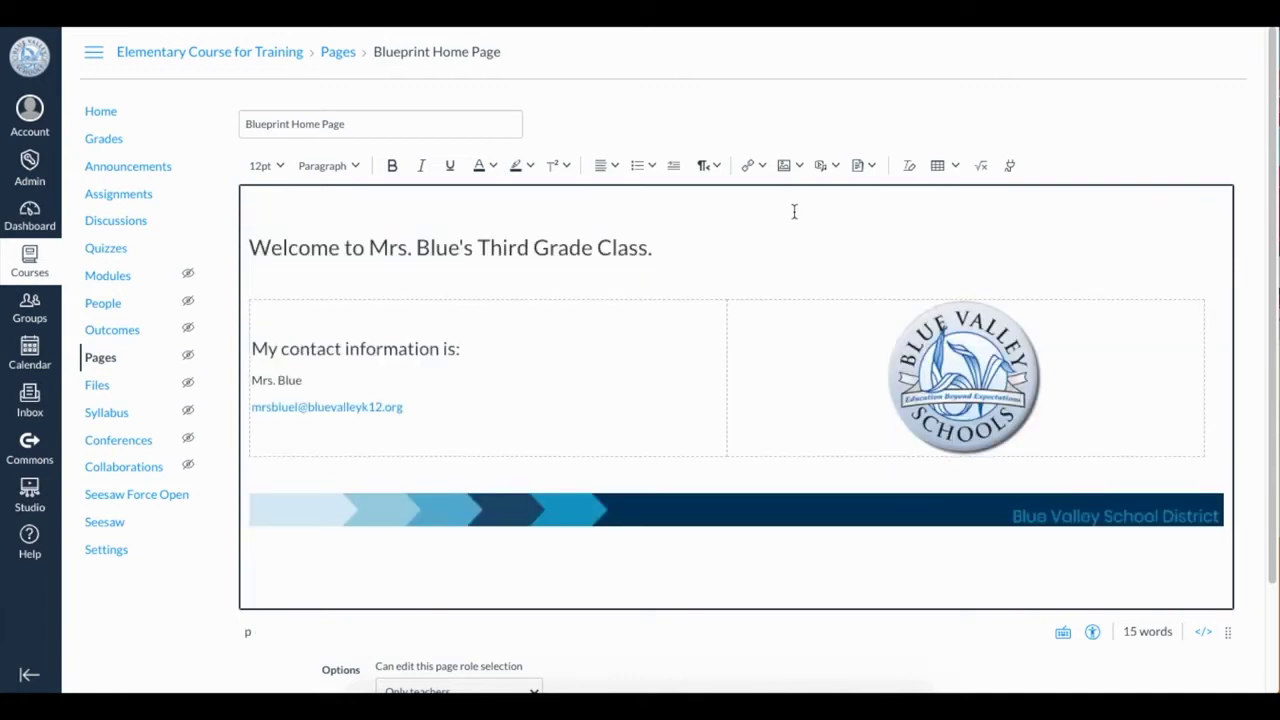
# Look through the Upload Image and Course Images insertion options, closing each one
pyautogui.click(799, 166)
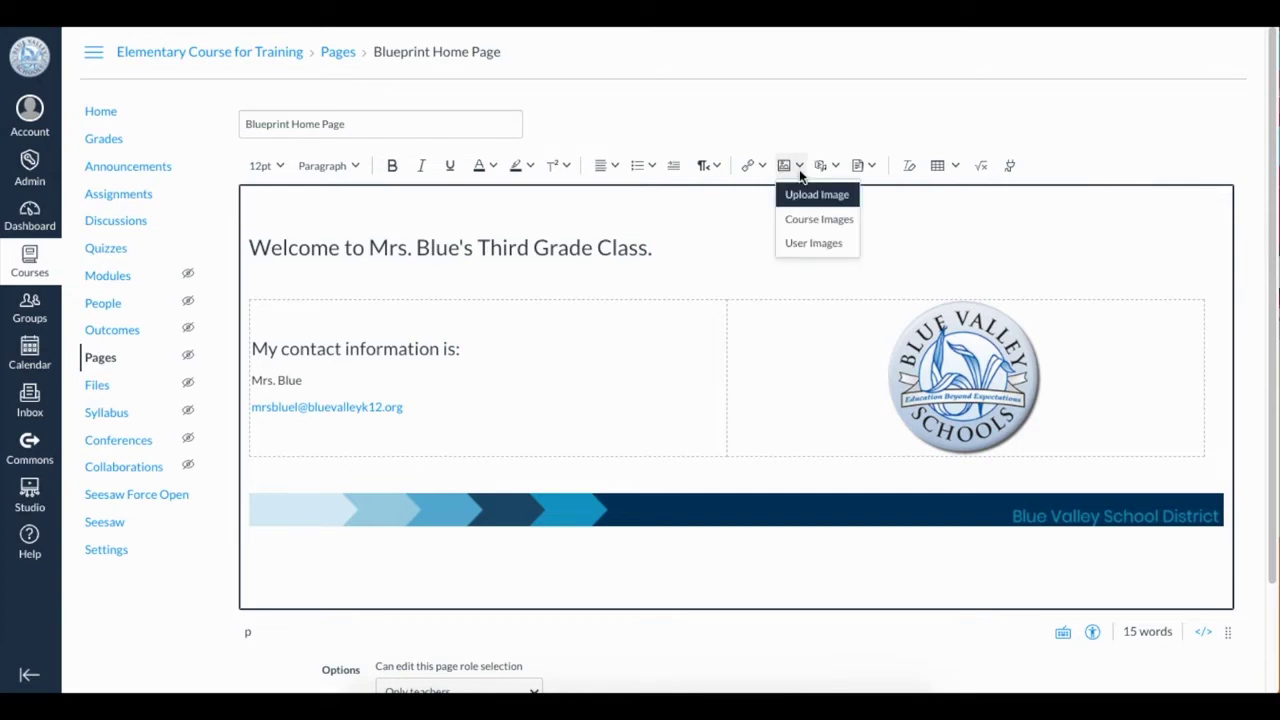
pyautogui.click(845, 197)
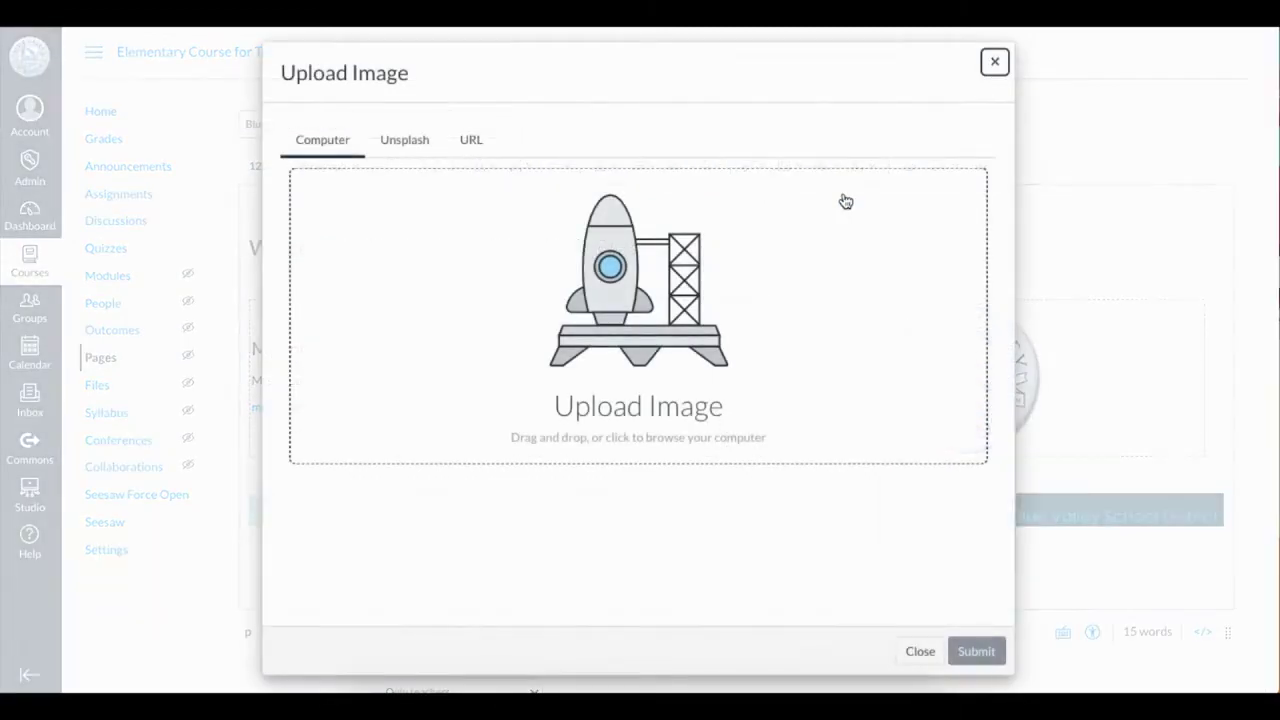
pyautogui.click(994, 63)
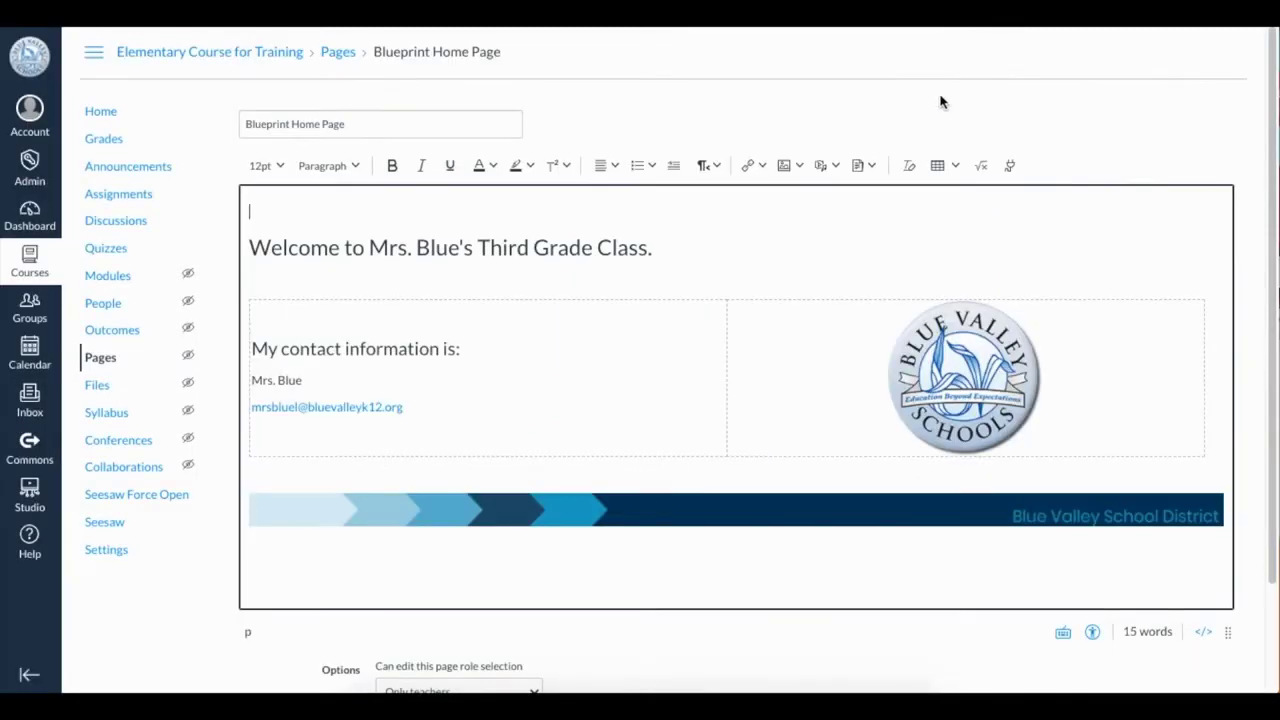
pyautogui.click(800, 166)
pyautogui.click(834, 218)
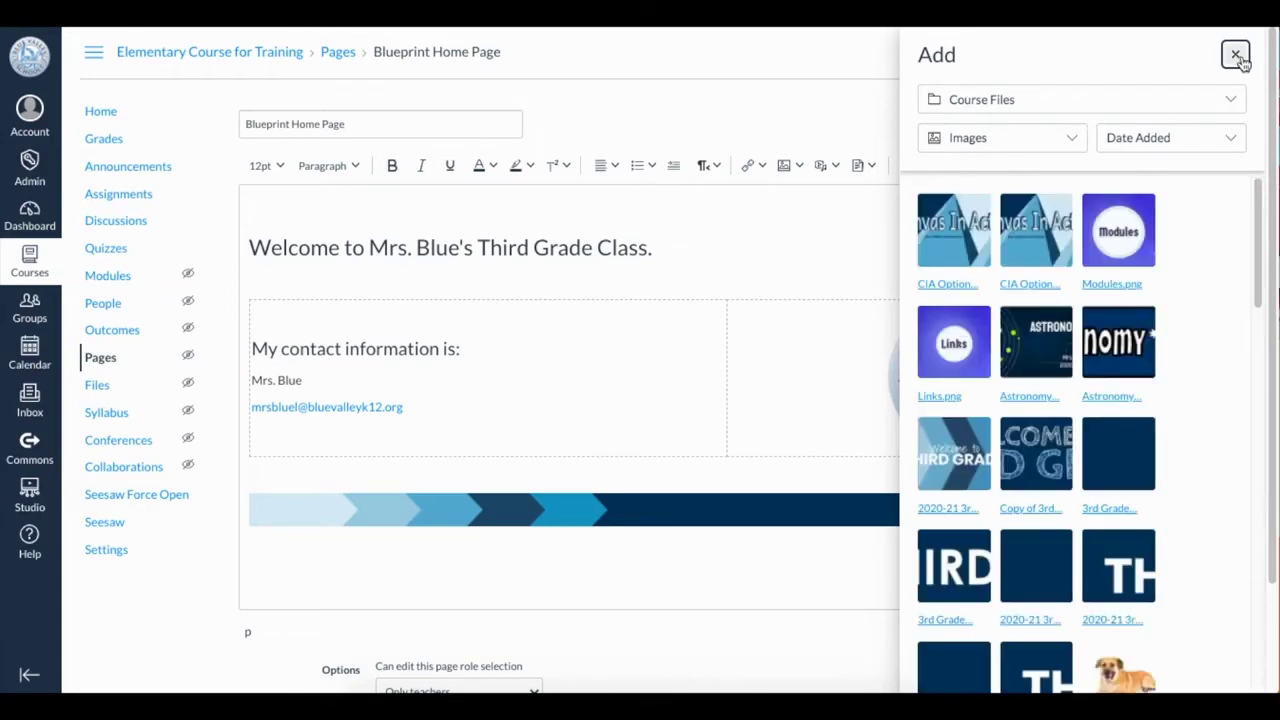
pyautogui.click(1236, 55)
# Browse User Images with the list filtered to documents, then return to the image insertion menu
pyautogui.click(797, 165)
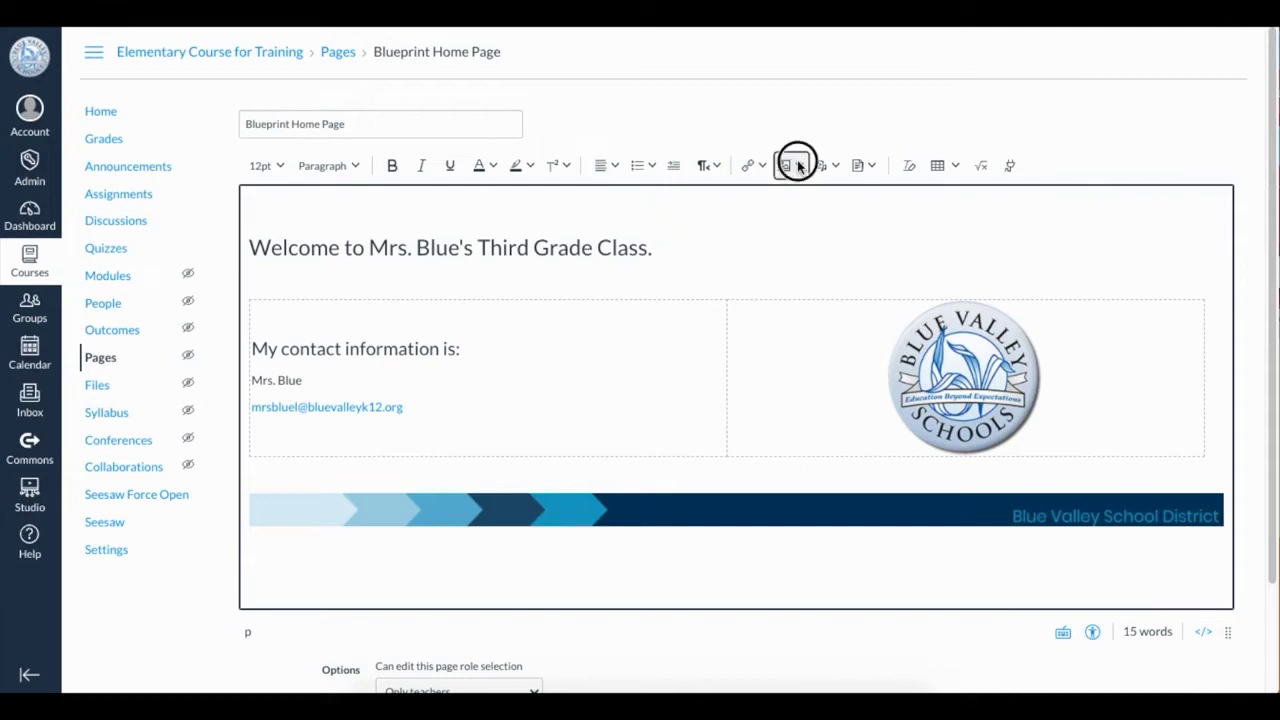
pyautogui.click(805, 246)
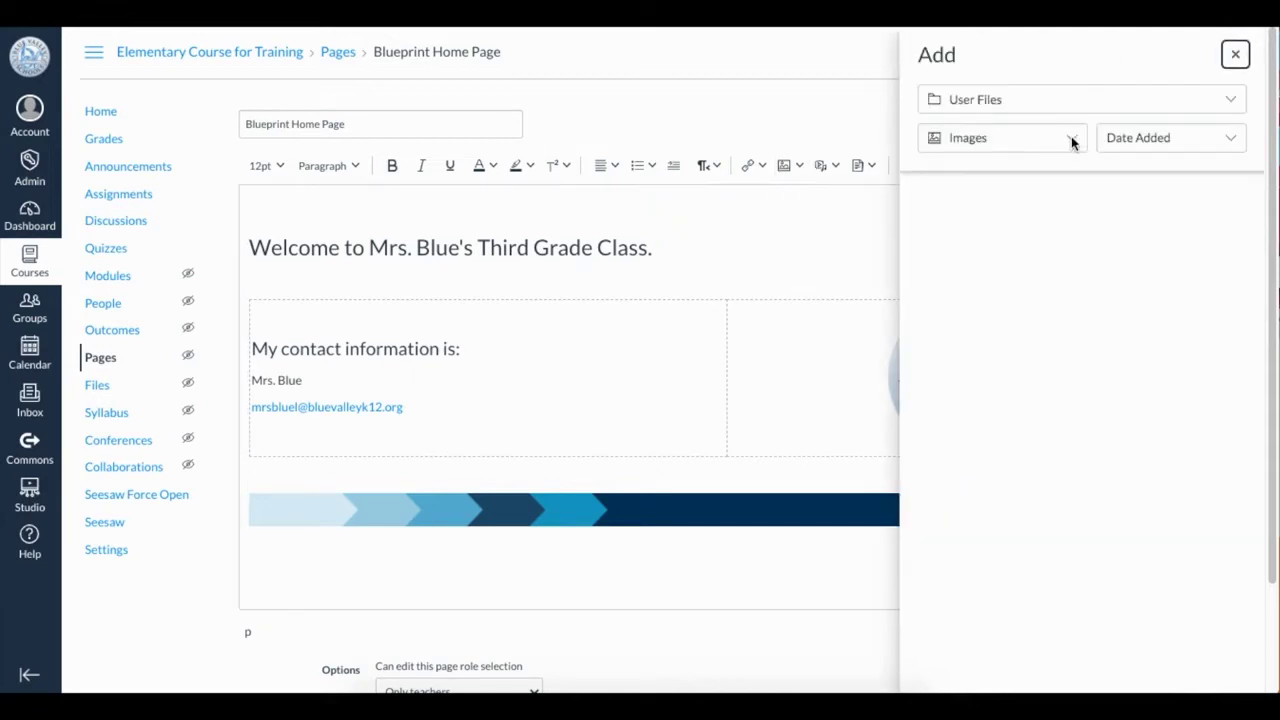
pyautogui.click(1072, 145)
pyautogui.click(1058, 191)
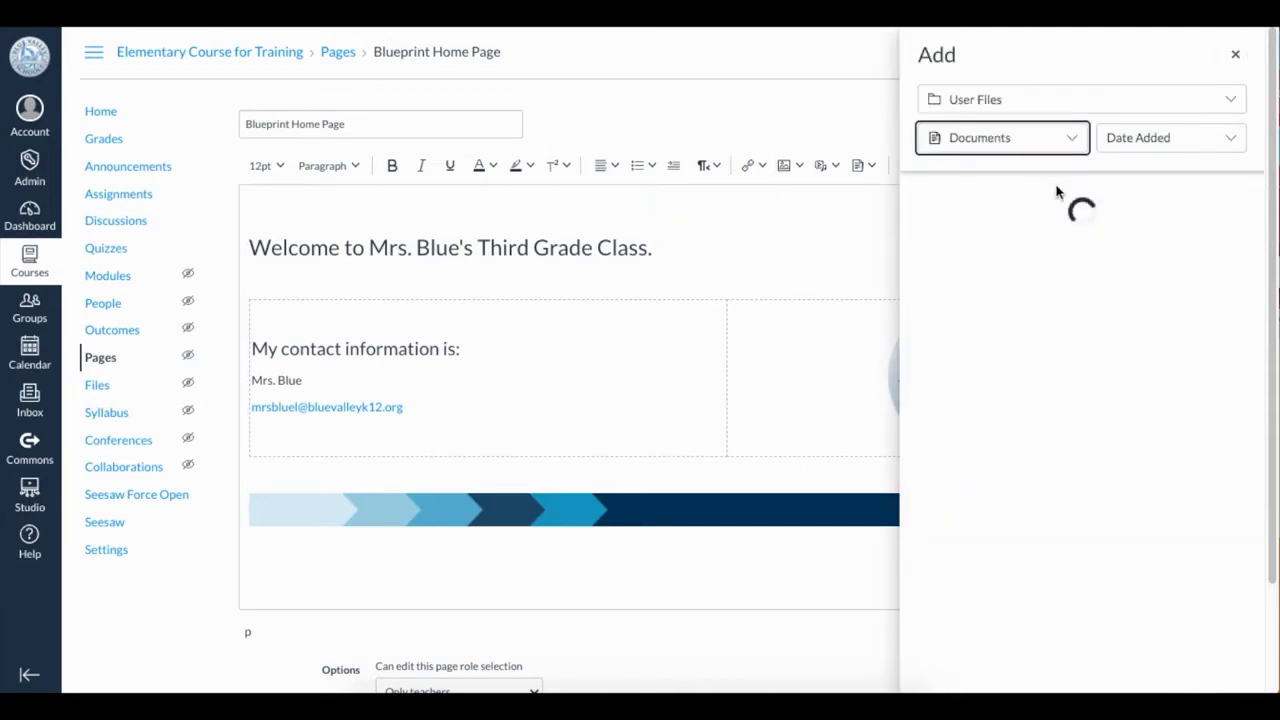
pyautogui.click(30, 116)
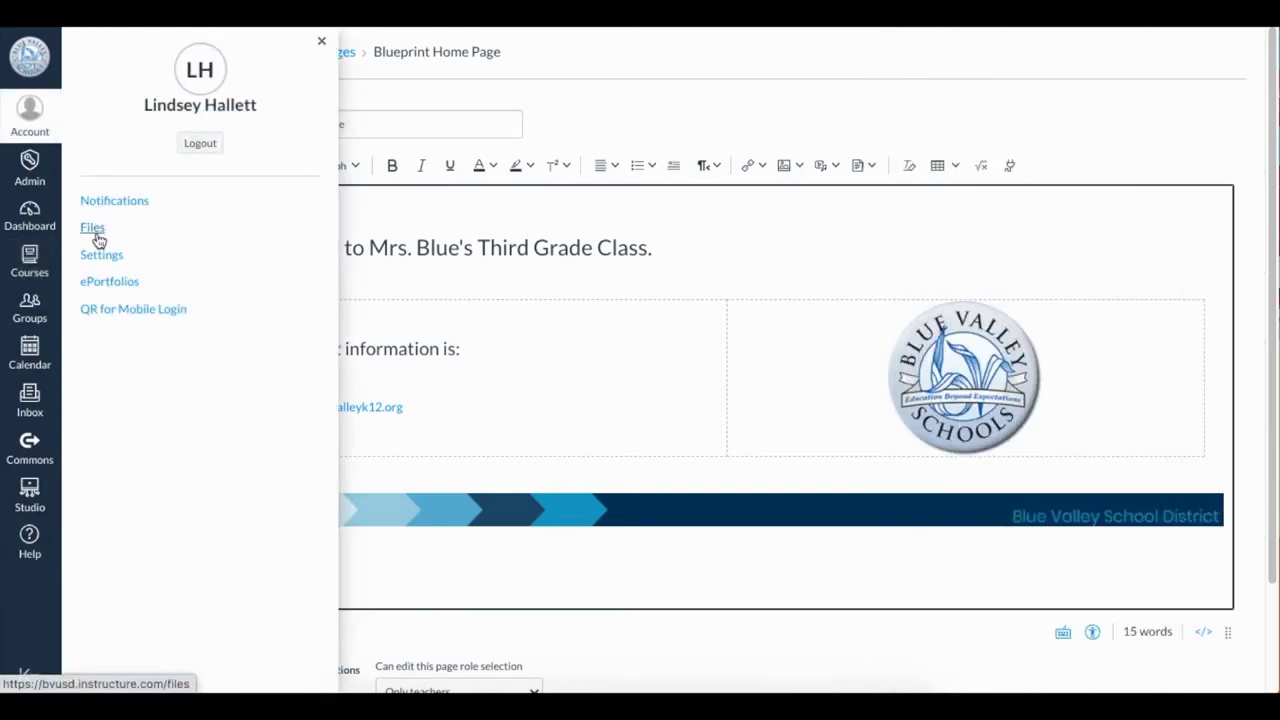
pyautogui.click(321, 41)
pyautogui.click(800, 166)
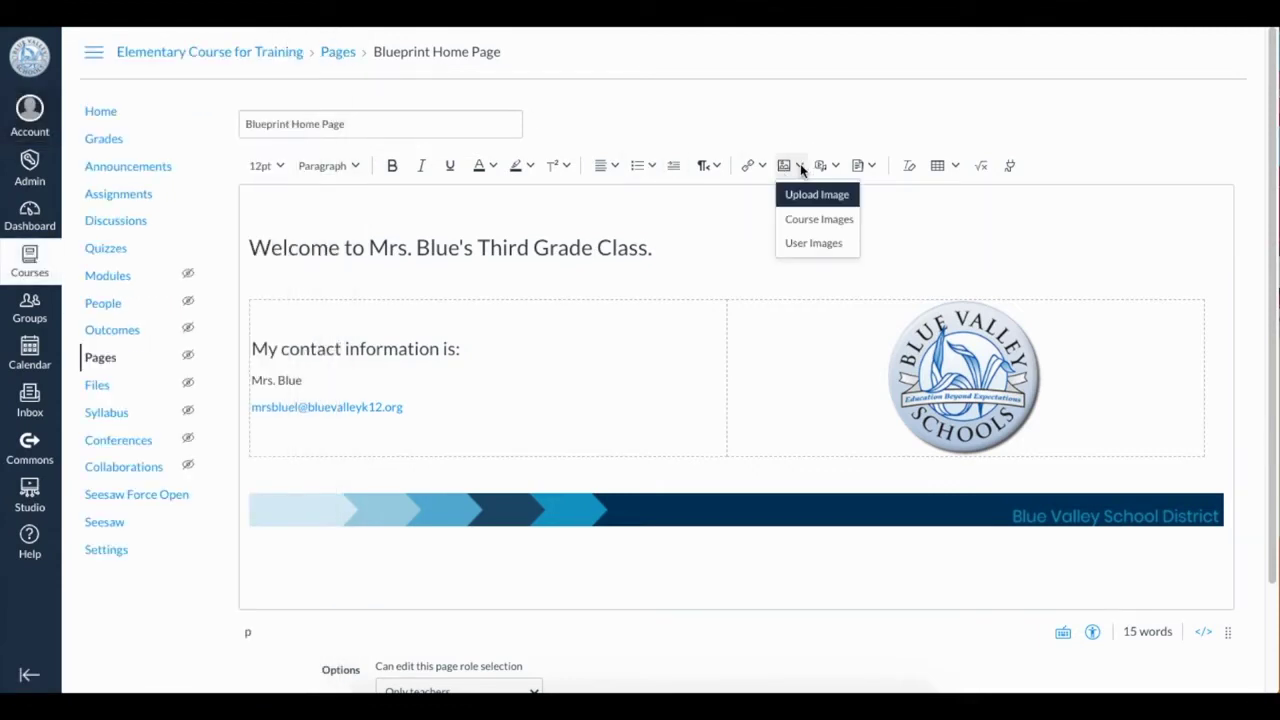
# Insert the Astronomy image from Course Images at the top of the page and select it
pyautogui.click(840, 220)
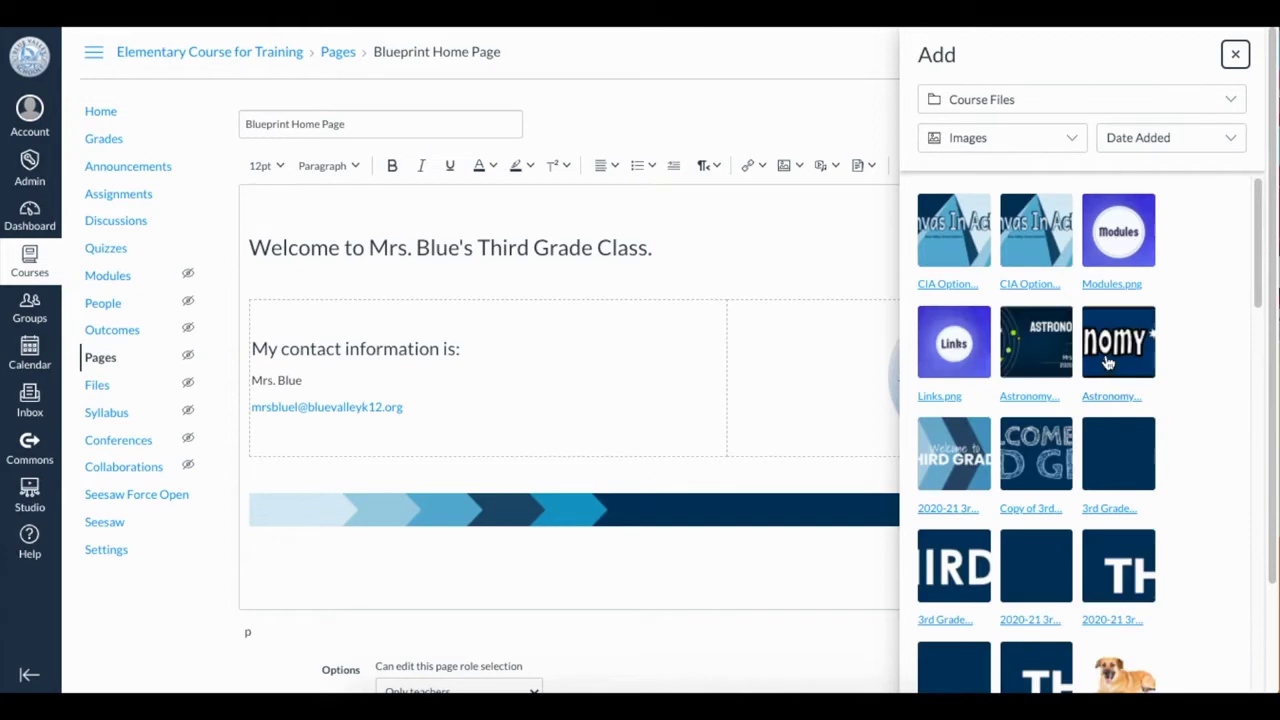
pyautogui.press('Escape')
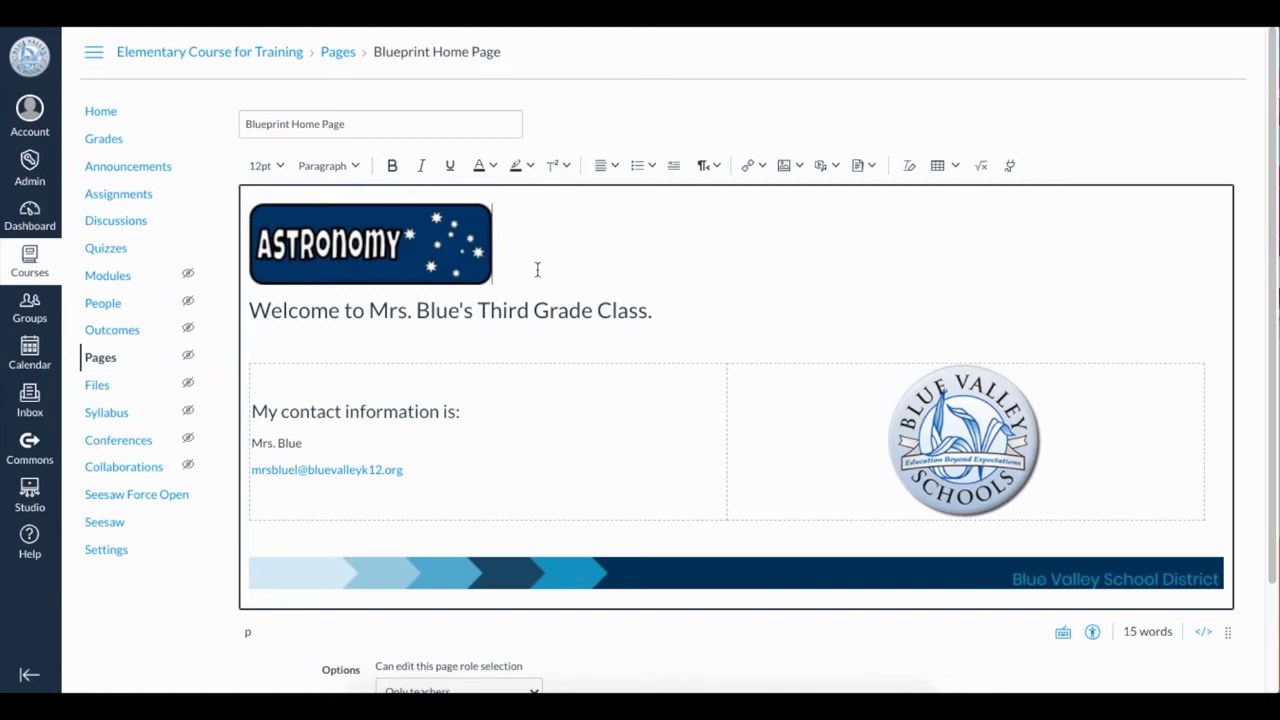
pyautogui.click(385, 244)
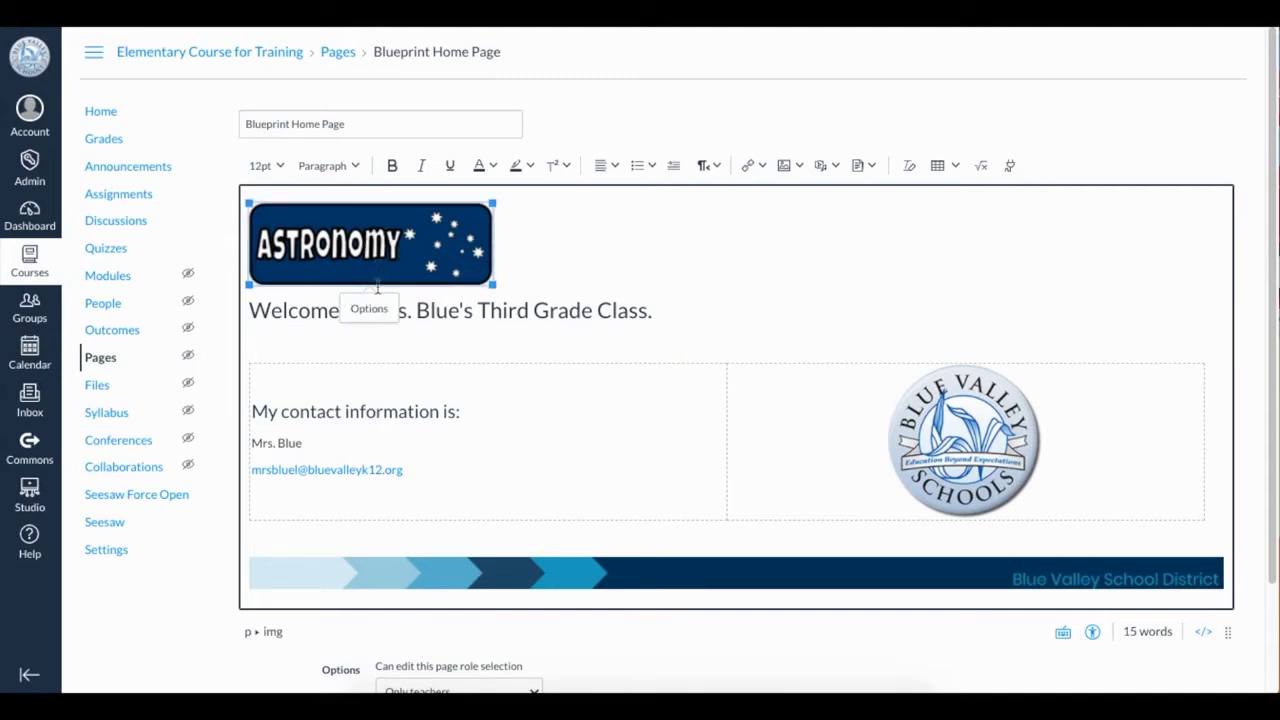
# Trim the Astronomy image's alt text to 'Astronomy Homepage Header' by removing .png
pyautogui.click(383, 309)
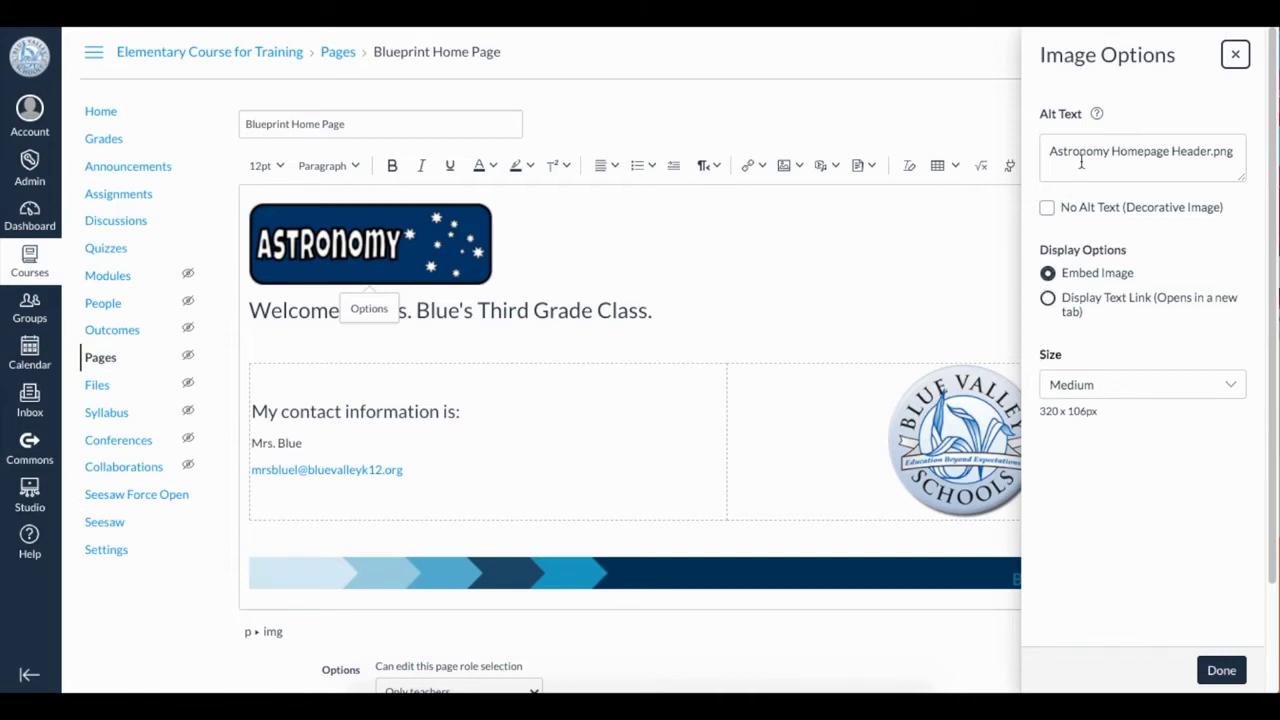
pyautogui.moveTo(1097, 118)
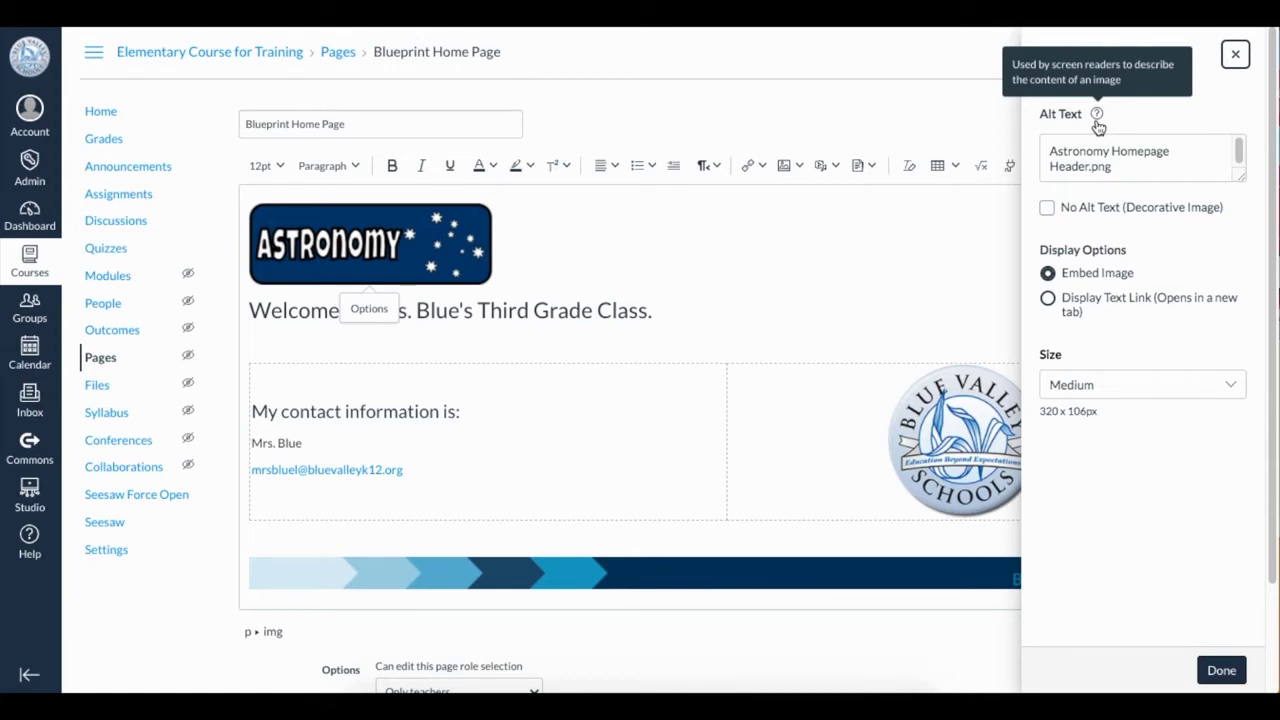
pyautogui.click(1121, 170)
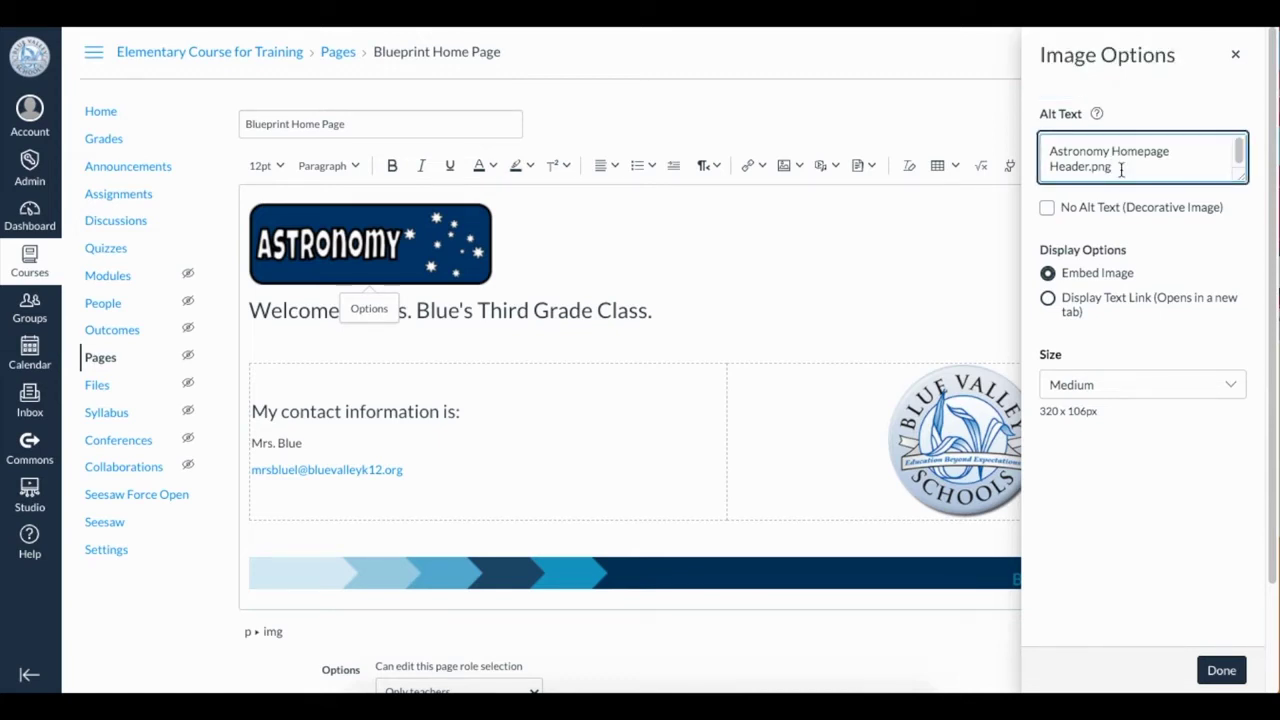
pyautogui.press('BackSpace')
pyautogui.press('BackSpace')
pyautogui.press('BackSpace')
pyautogui.press('BackSpace')
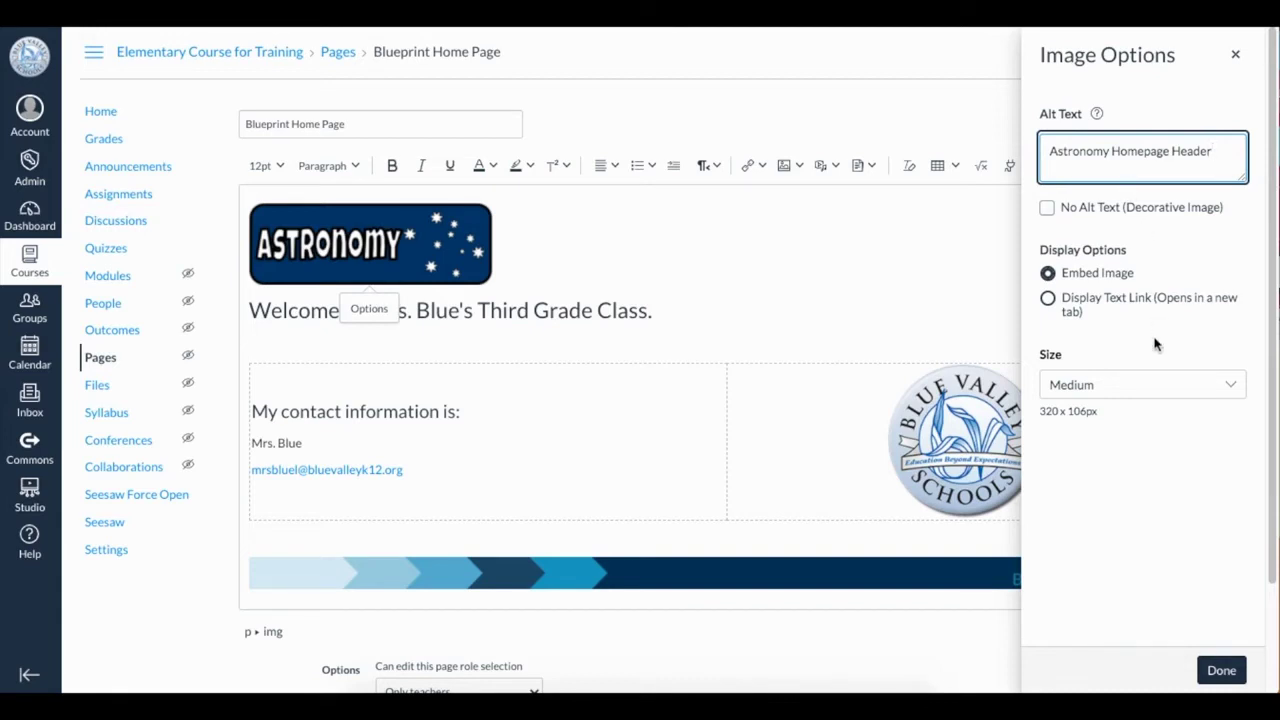
# Change the Astronomy image size to Custom with width 750, giving 750 × 250
pyautogui.click(1235, 392)
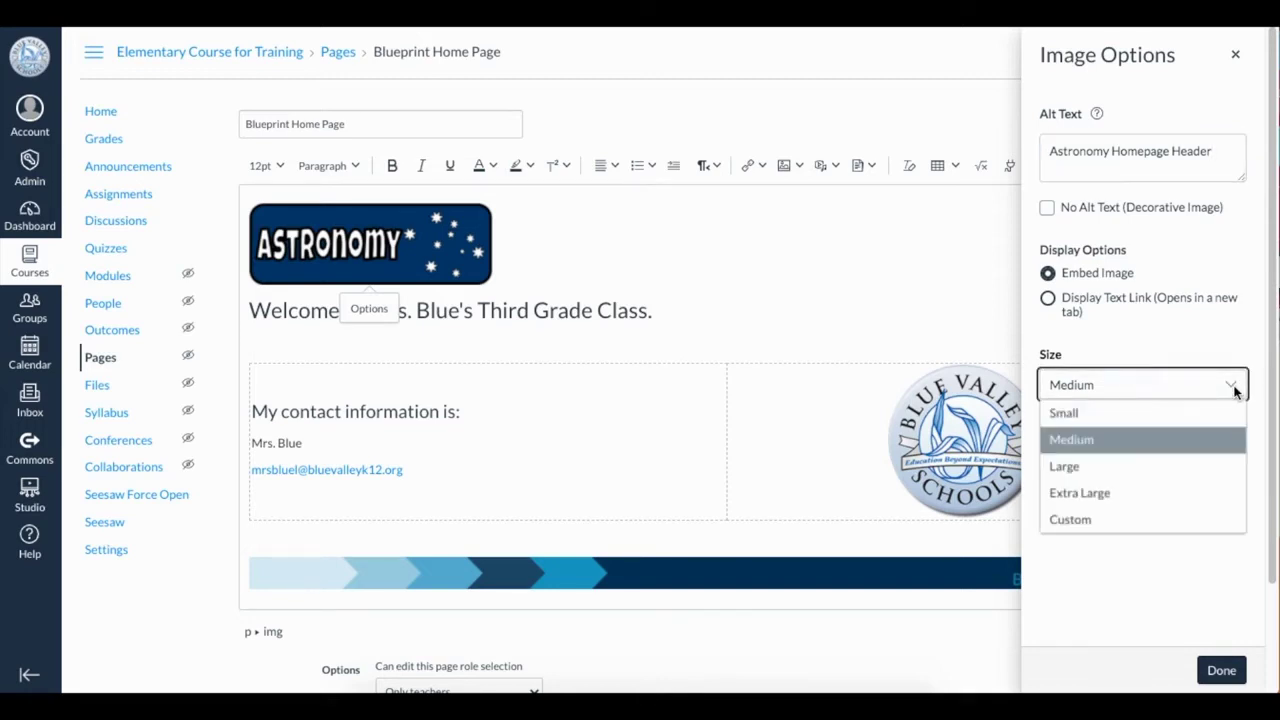
pyautogui.click(1137, 524)
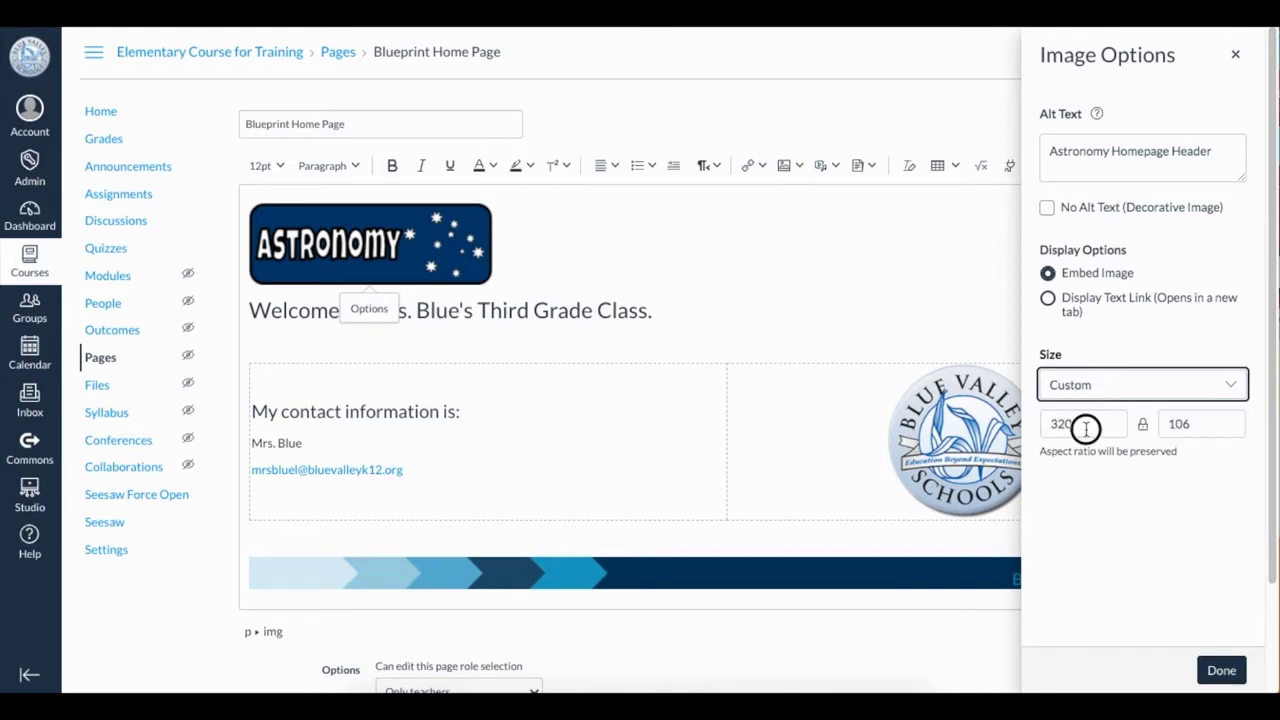
pyautogui.moveTo(1086, 428); pyautogui.dragTo(1040, 428)
pyautogui.write('750')
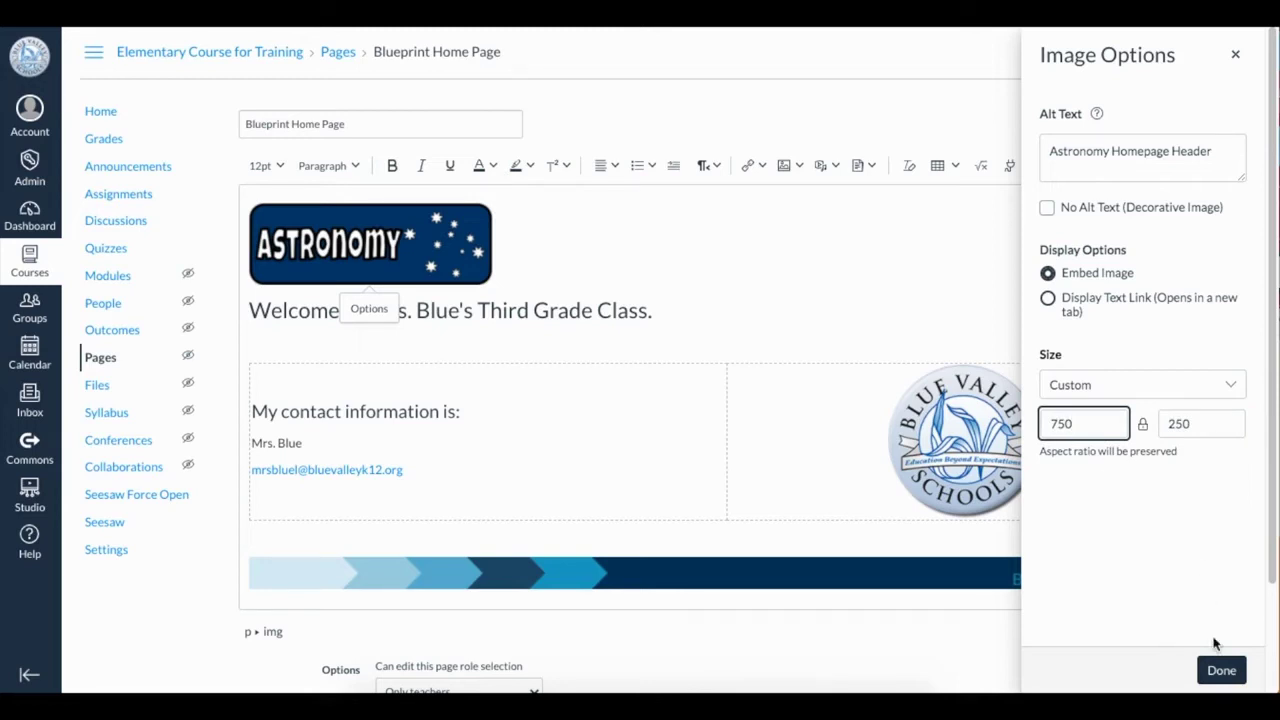
pyautogui.rightClick(1222, 668)
# Apply the 750 px image settings and centre-align the Astronomy banner line
pyautogui.click(1224, 668)
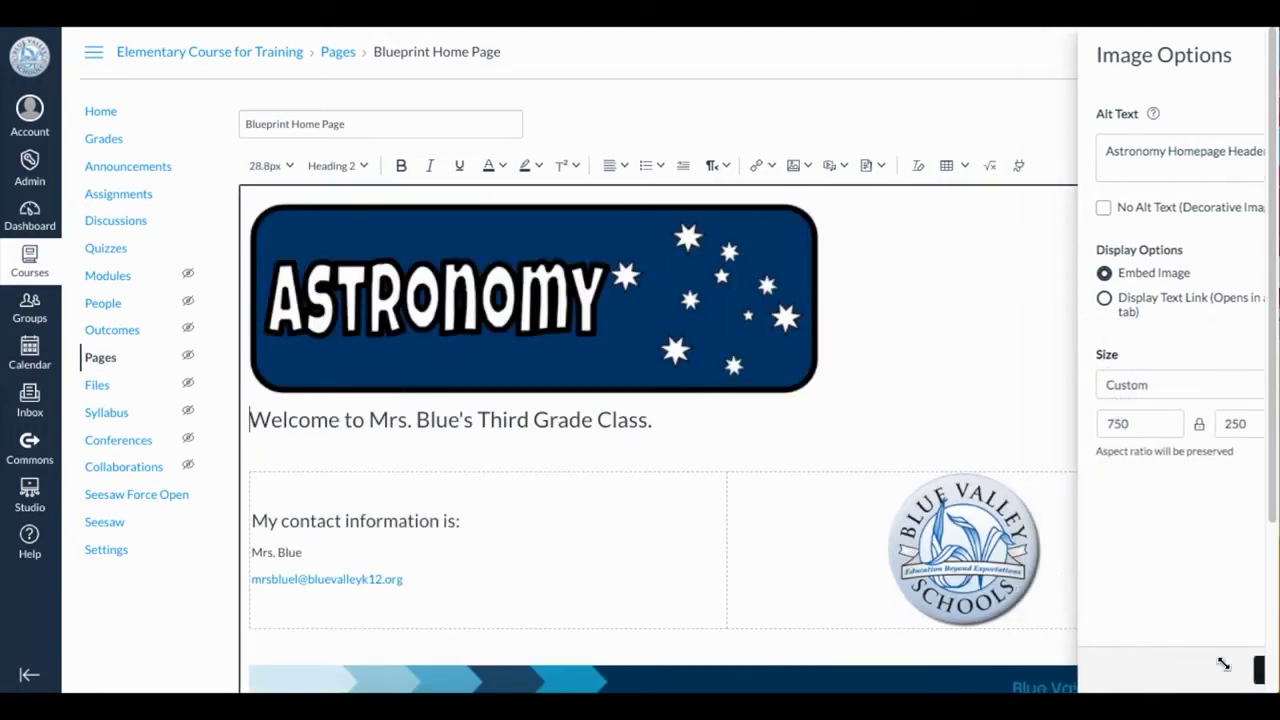
pyautogui.click(851, 306)
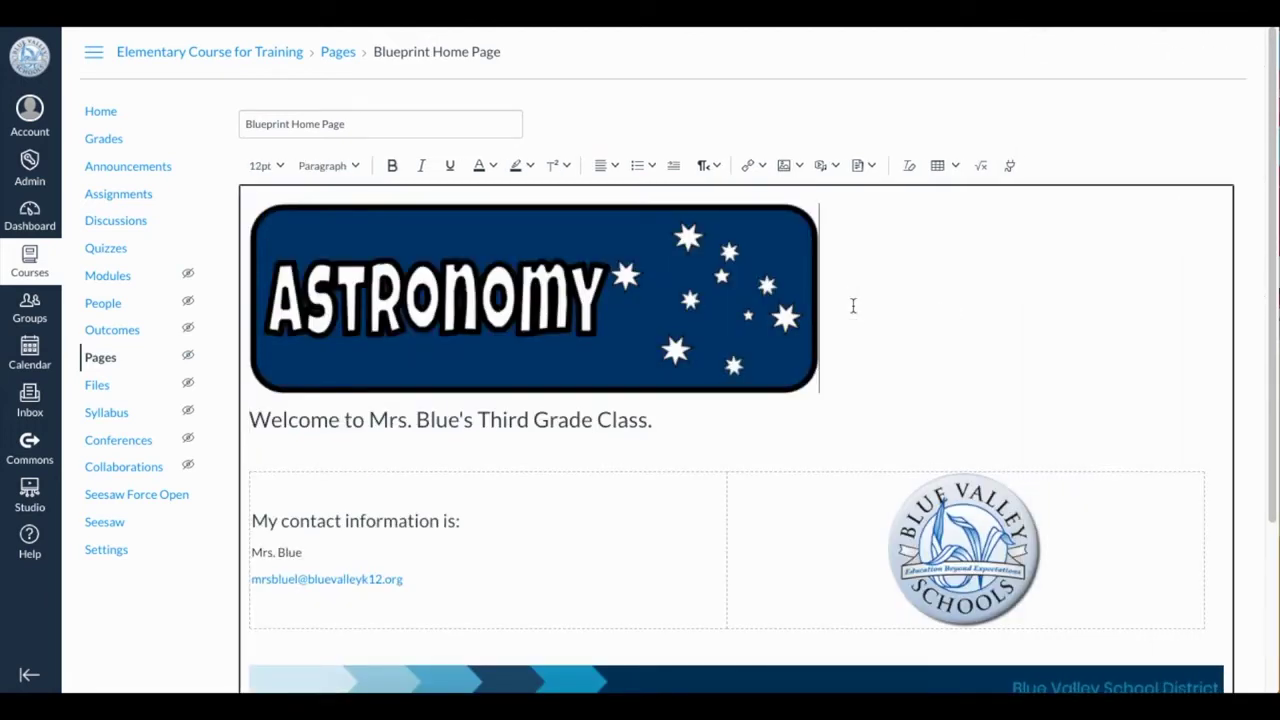
pyautogui.click(611, 166)
pyautogui.click(652, 206)
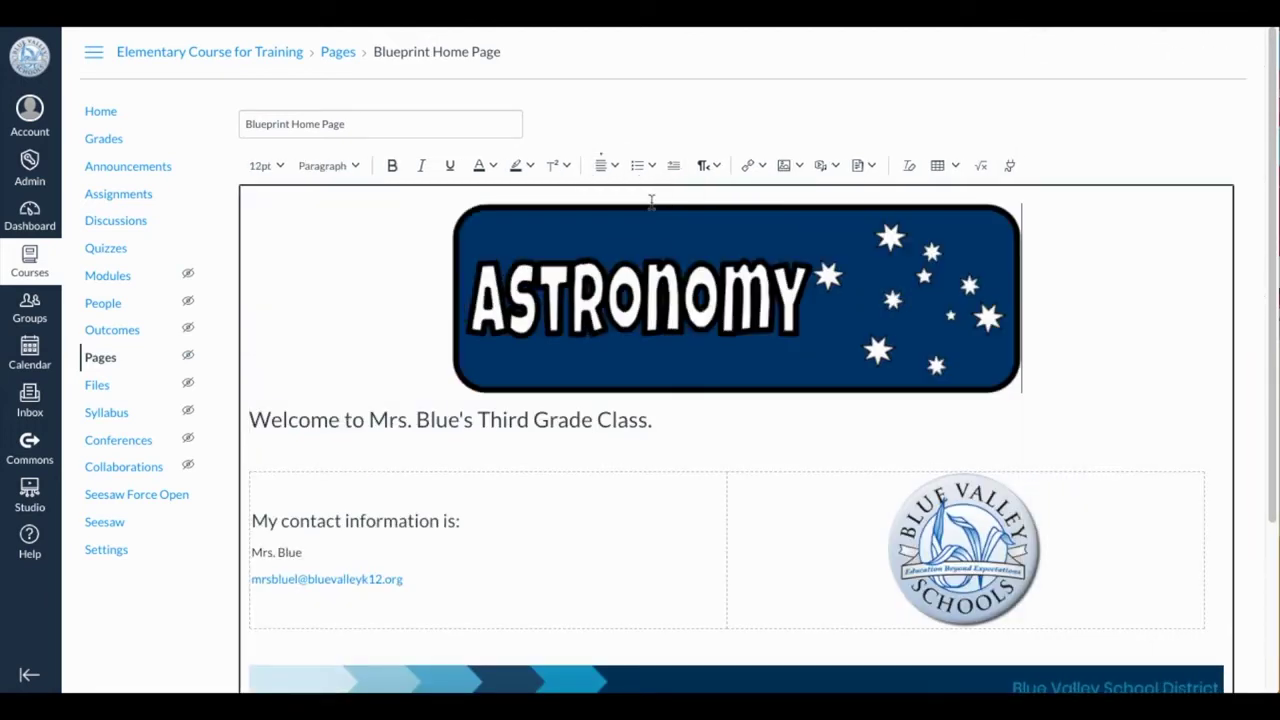
# Drag the banner's corner handle to enlarge it to roughly 822 × 275
pyautogui.click(514, 363)
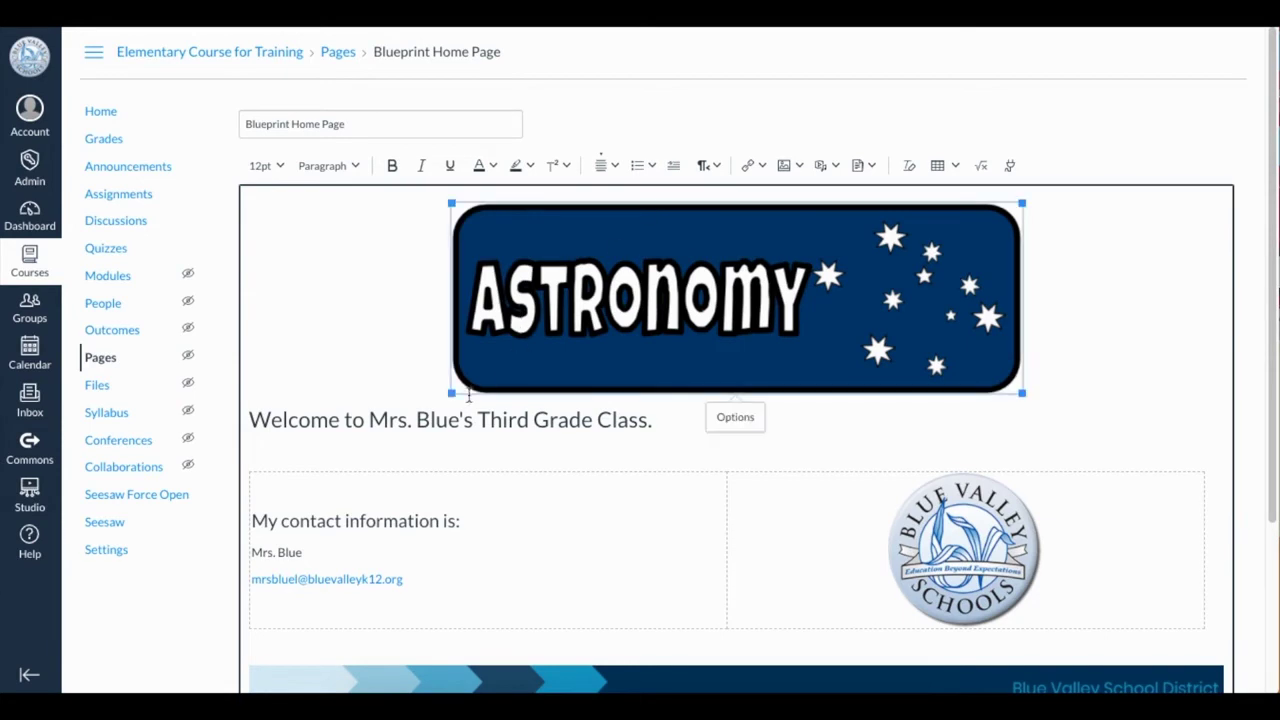
pyautogui.moveTo(452, 394); pyautogui.dragTo(389, 440)
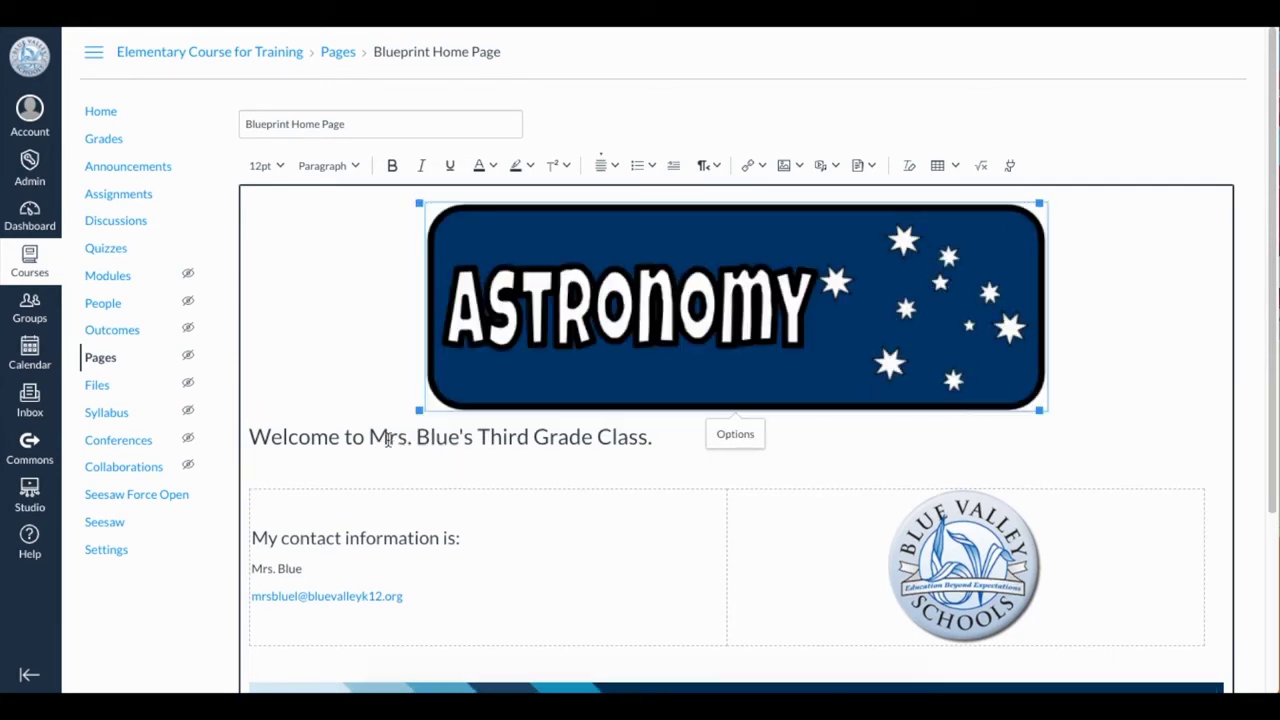
pyautogui.click(1060, 420)
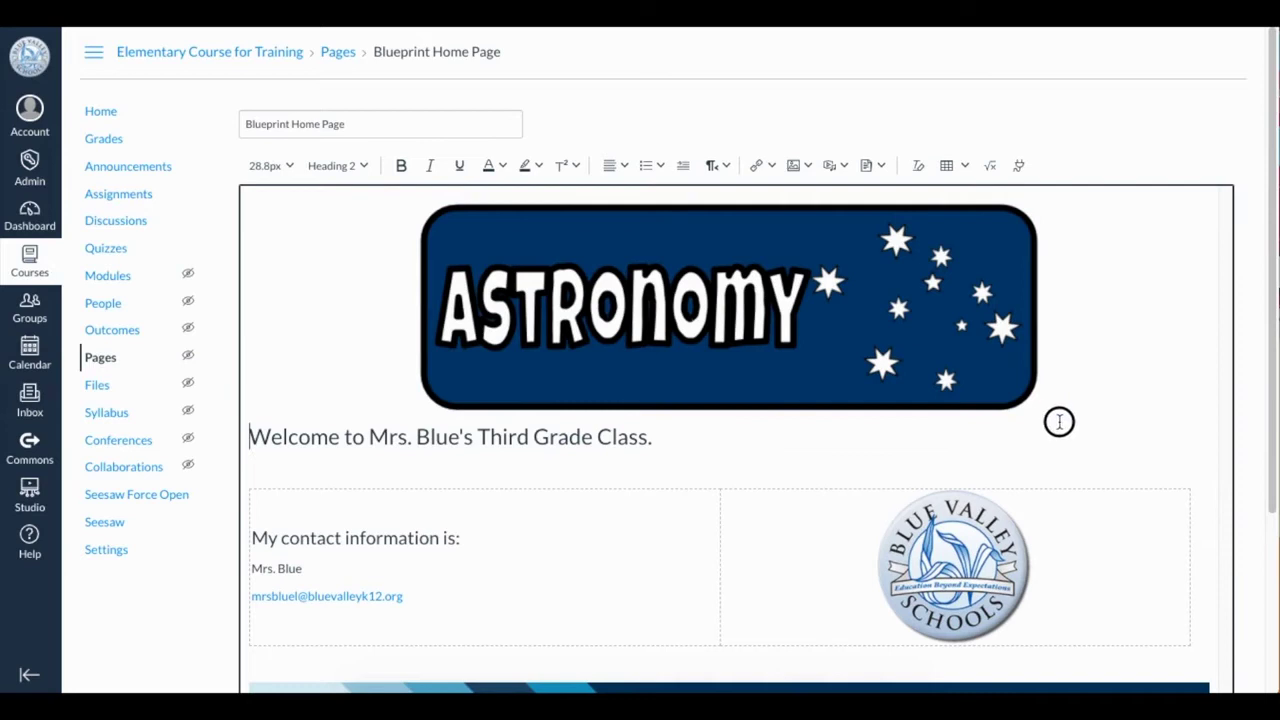
pyautogui.click(1011, 383)
pyautogui.moveTo(1045, 414); pyautogui.dragTo(1070, 430)
# Make the welcome line bold and centred, then add empty lines beneath it
pyautogui.tripleClick(620, 448)
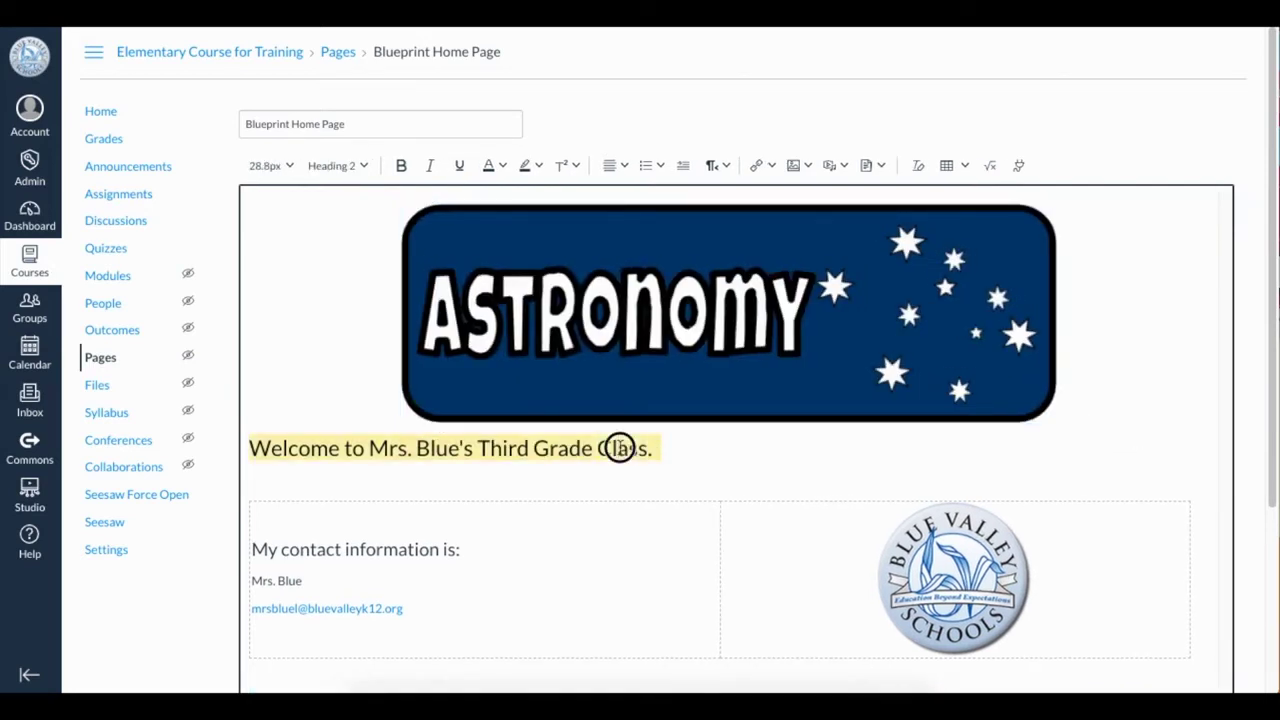
pyautogui.click(627, 168)
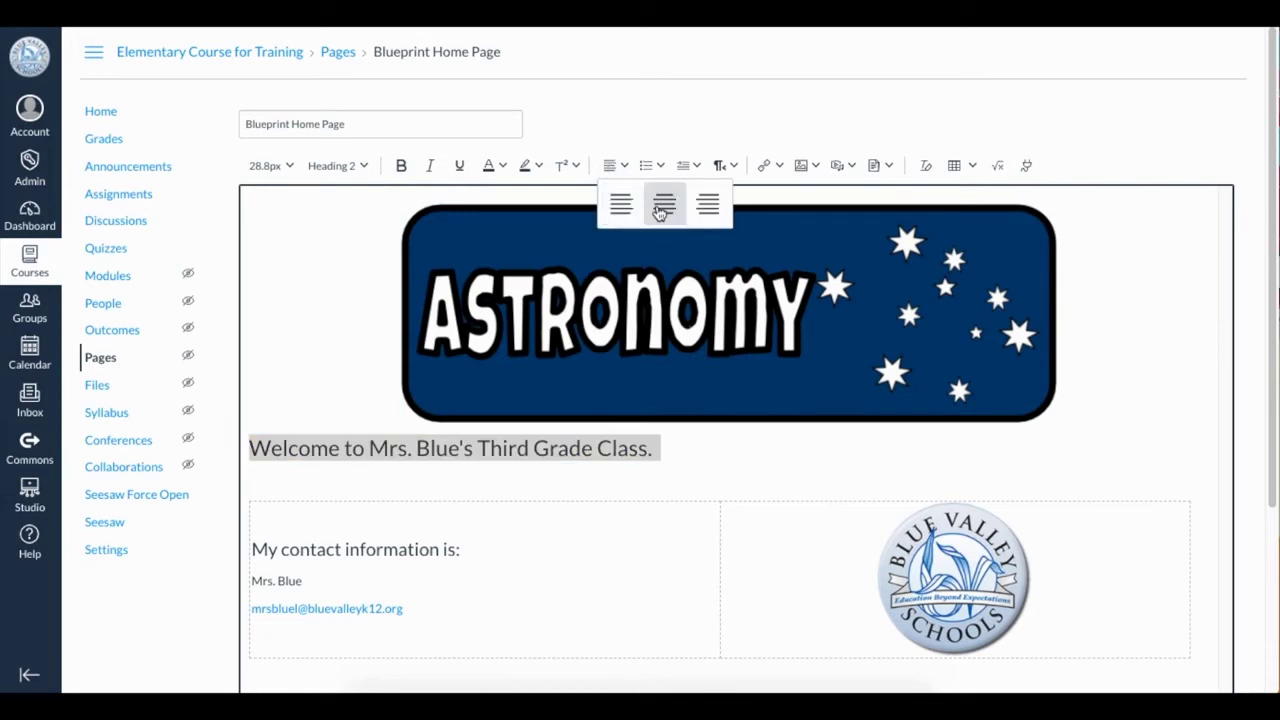
pyautogui.click(660, 210)
pyautogui.click(403, 167)
pyautogui.click(500, 166)
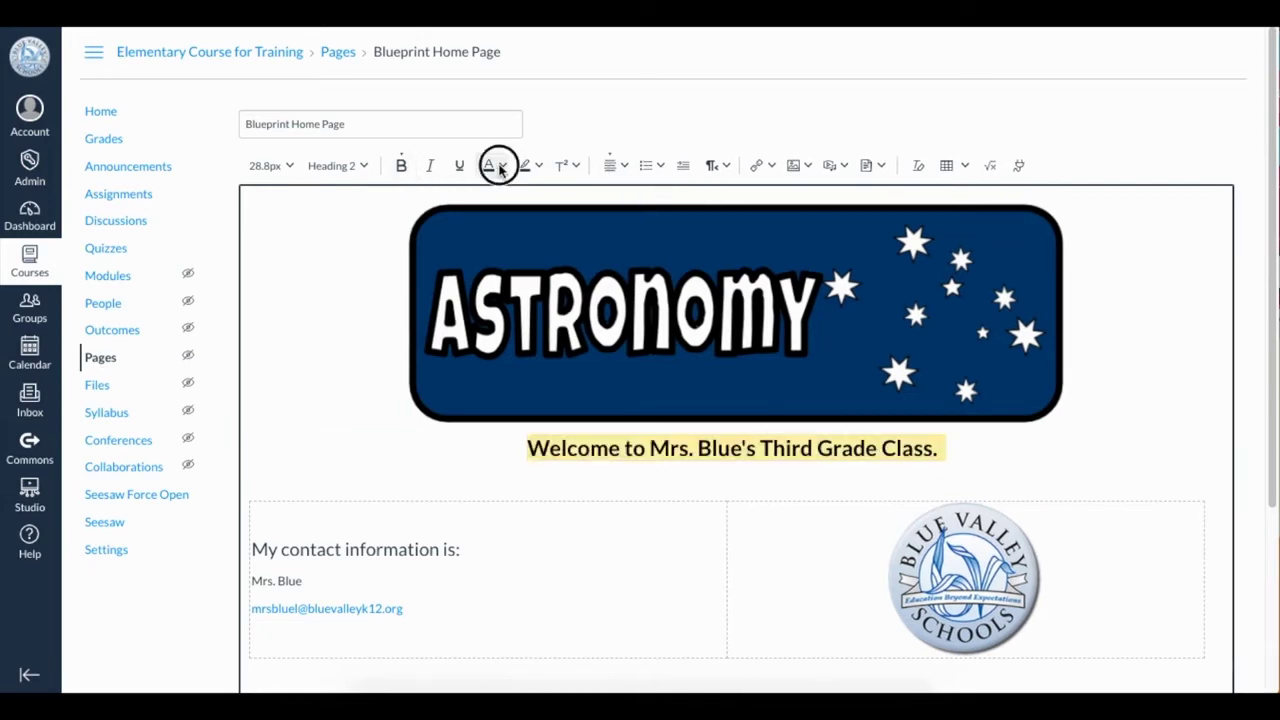
pyautogui.click(535, 167)
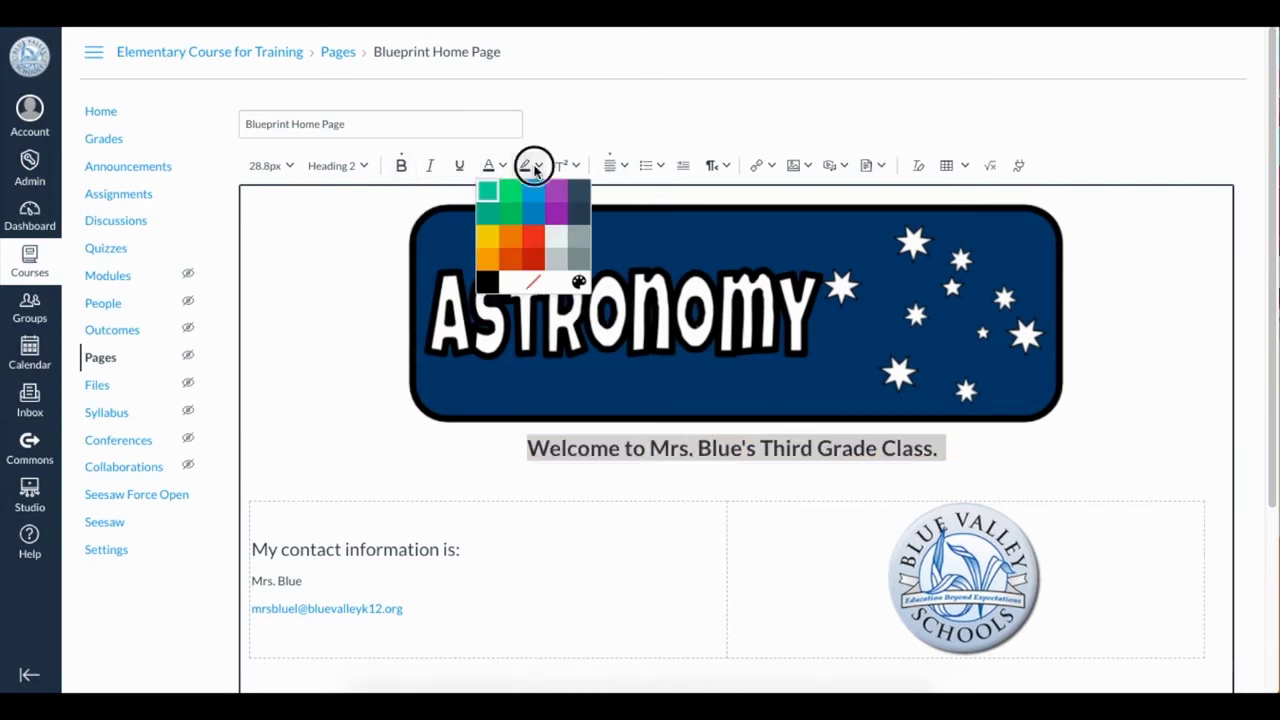
pyautogui.click(621, 167)
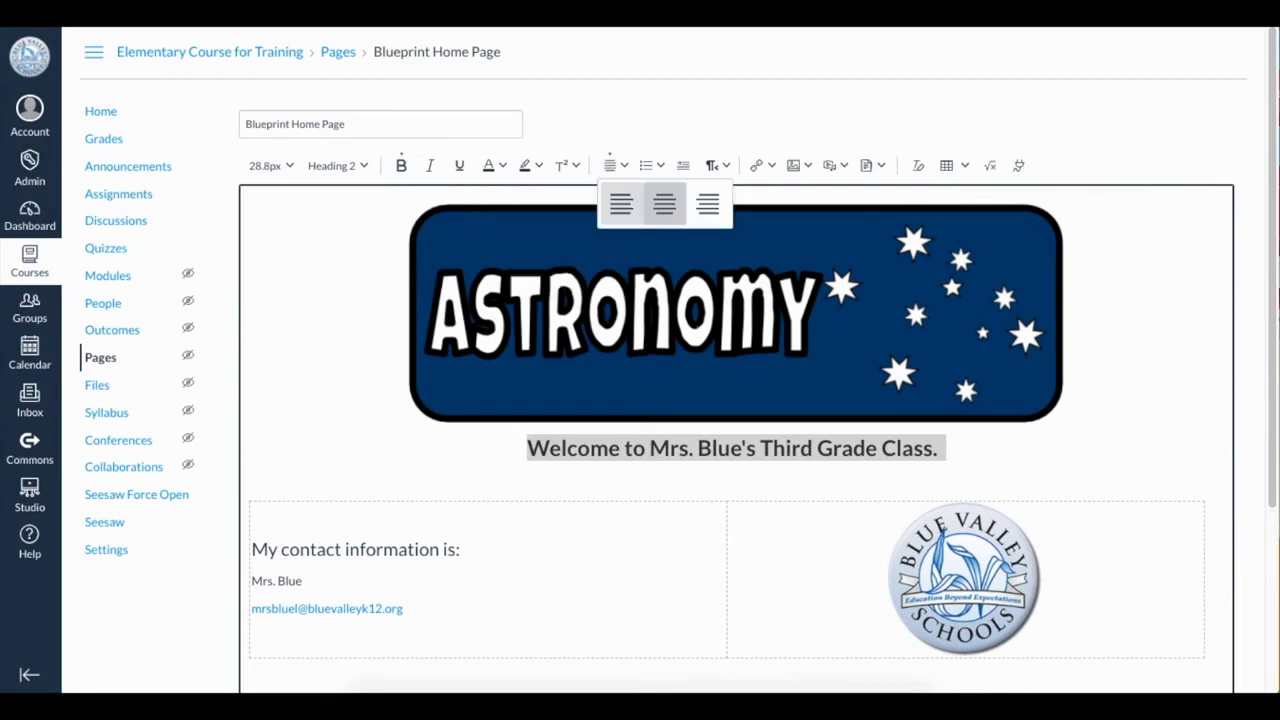
pyautogui.scroll(-1, 657, 366)
pyautogui.click(657, 366)
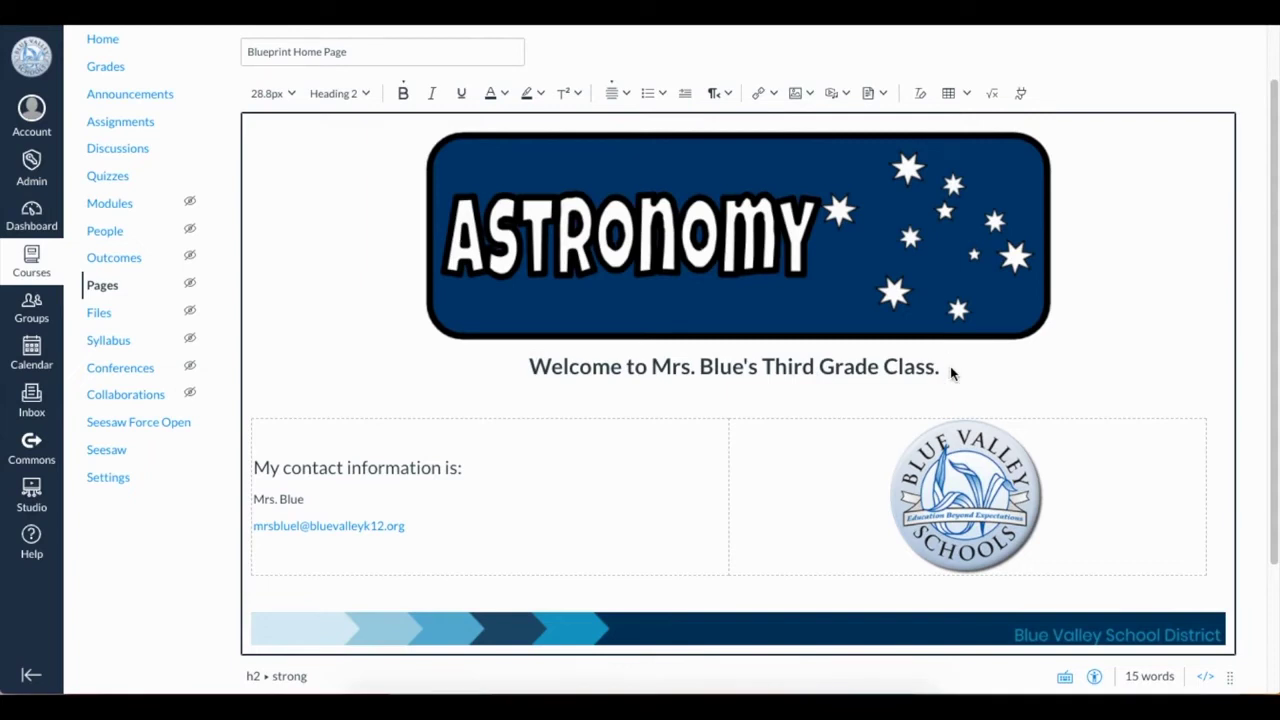
pyautogui.press('Return')
pyautogui.press('Return')
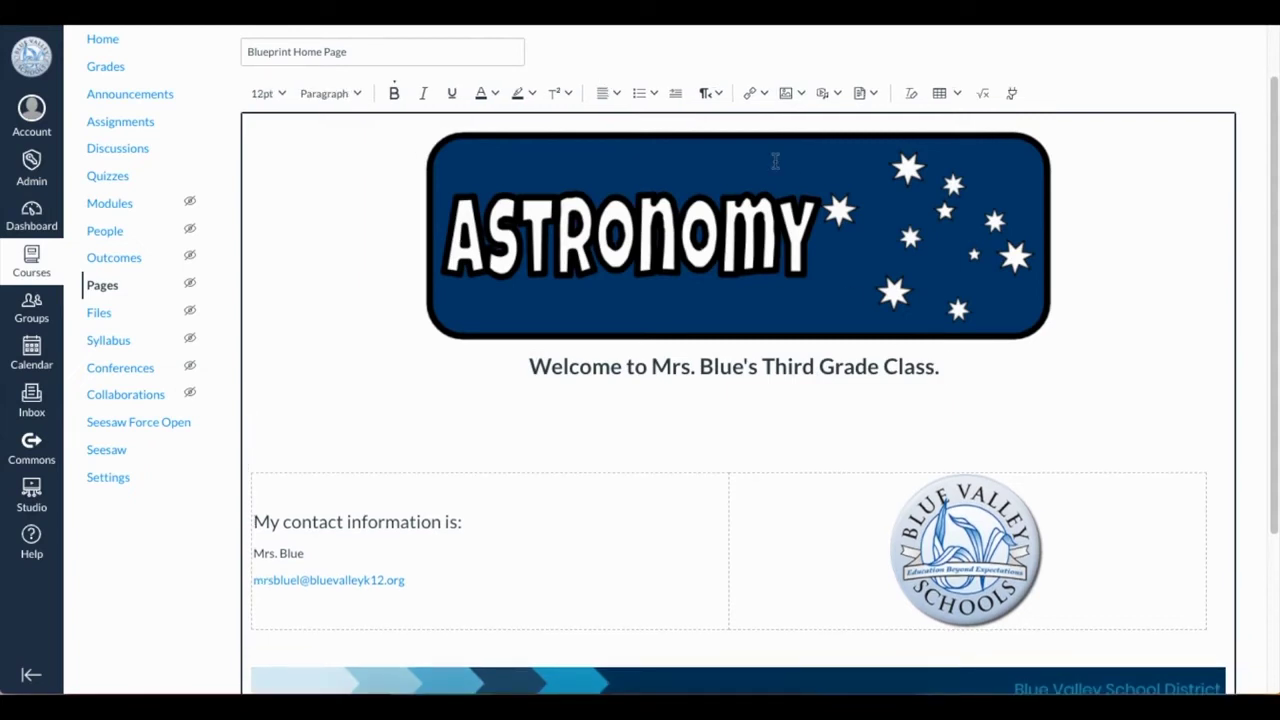
# Centre the new empty line and insert Links.png from the course images
pyautogui.click(608, 93)
pyautogui.click(654, 131)
pyautogui.click(800, 94)
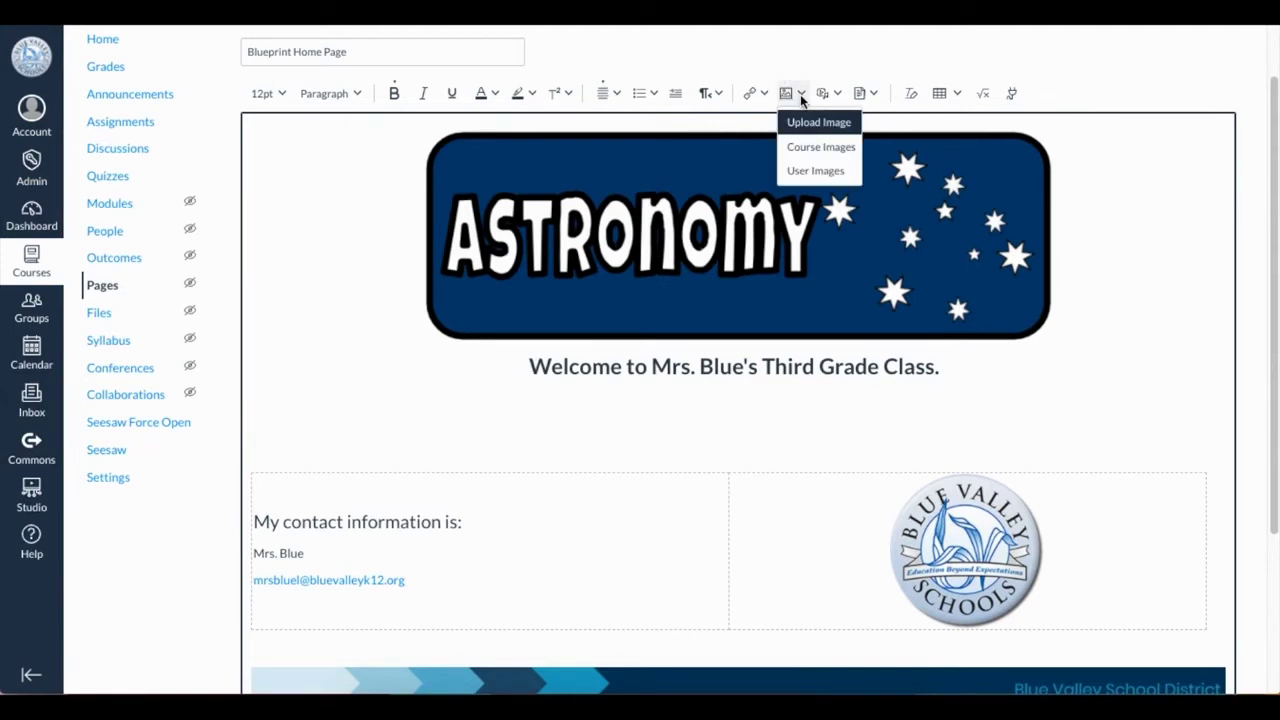
pyautogui.click(821, 146)
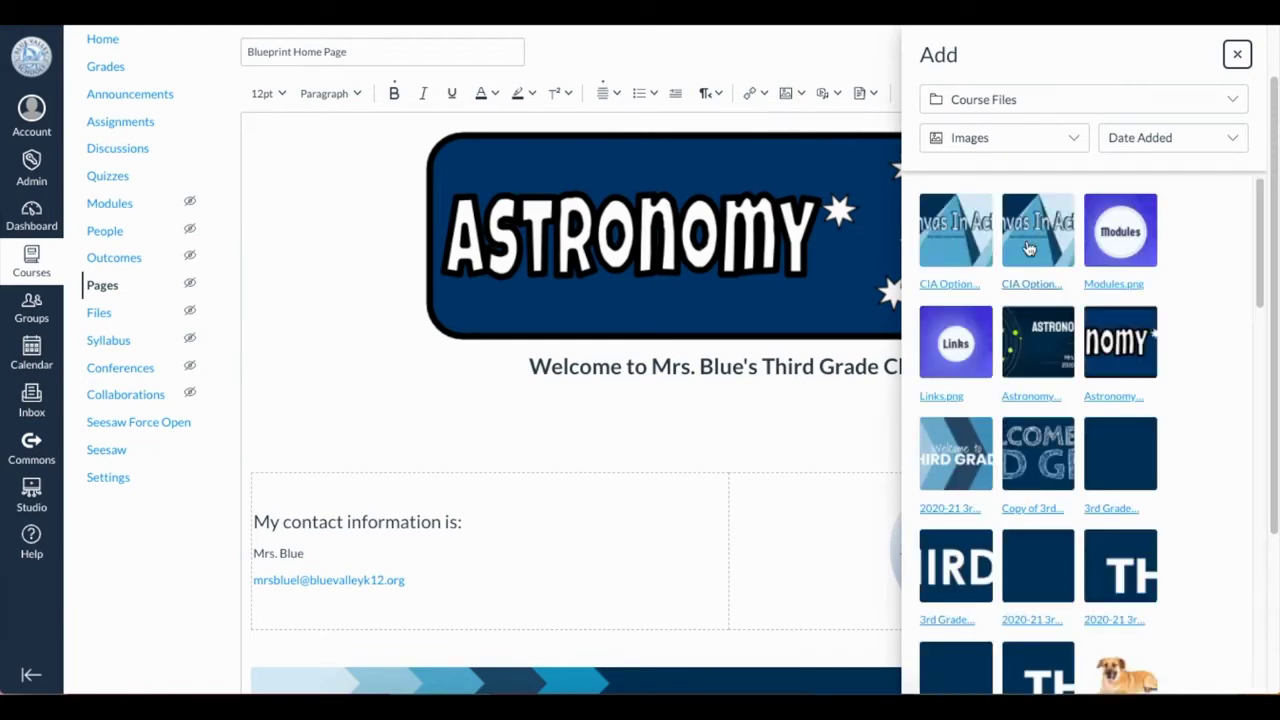
pyautogui.click(986, 329)
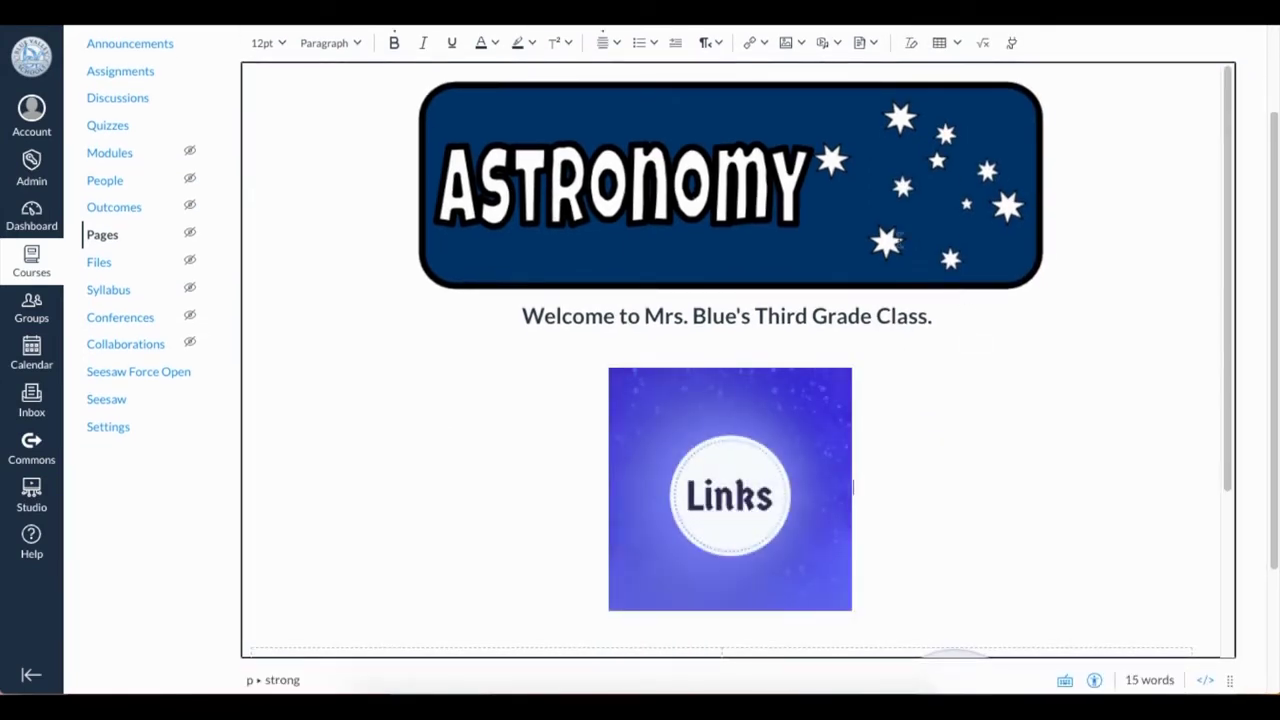
# Insert Modules.png from the course images beside the Links image
pyautogui.click(804, 46)
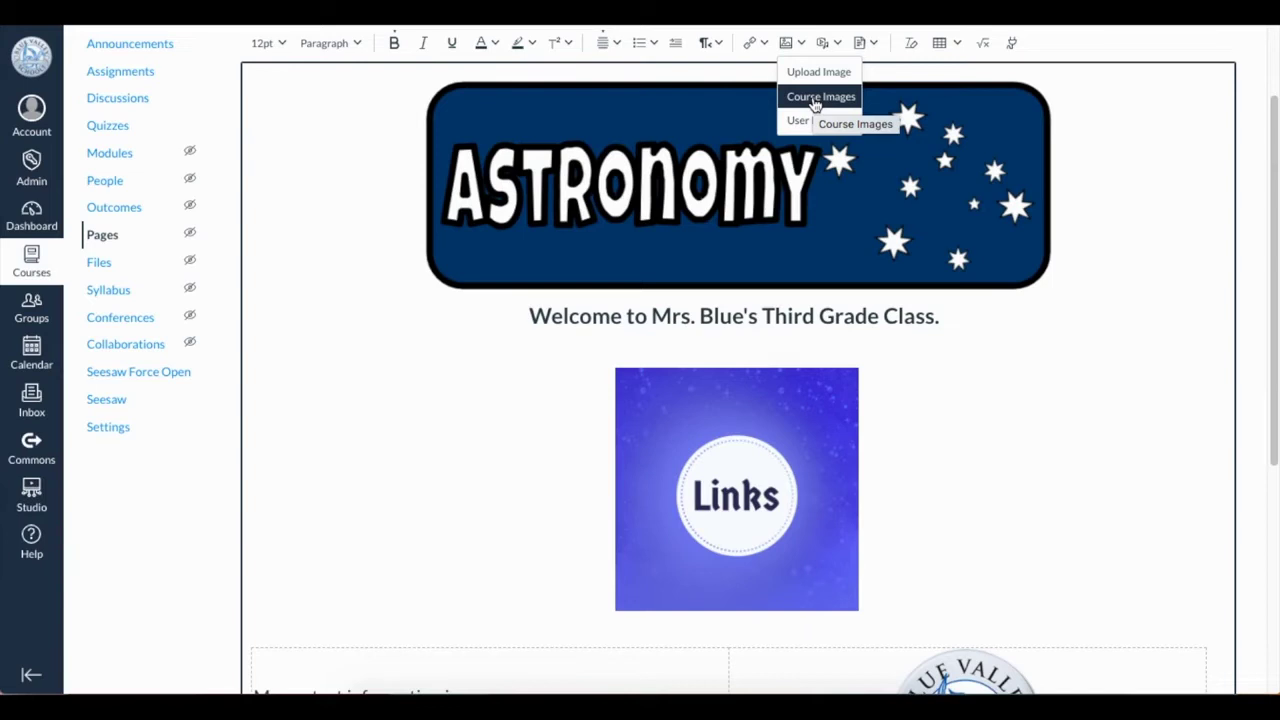
pyautogui.click(815, 98)
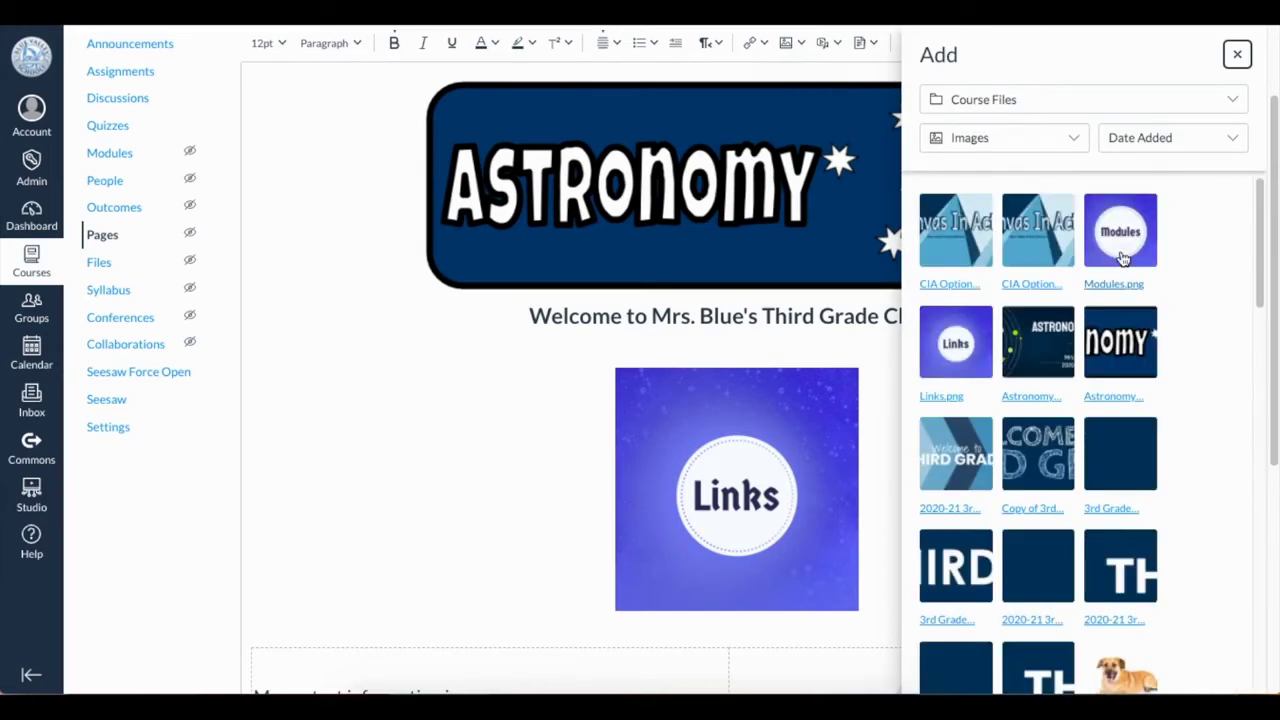
pyautogui.click(1120, 240)
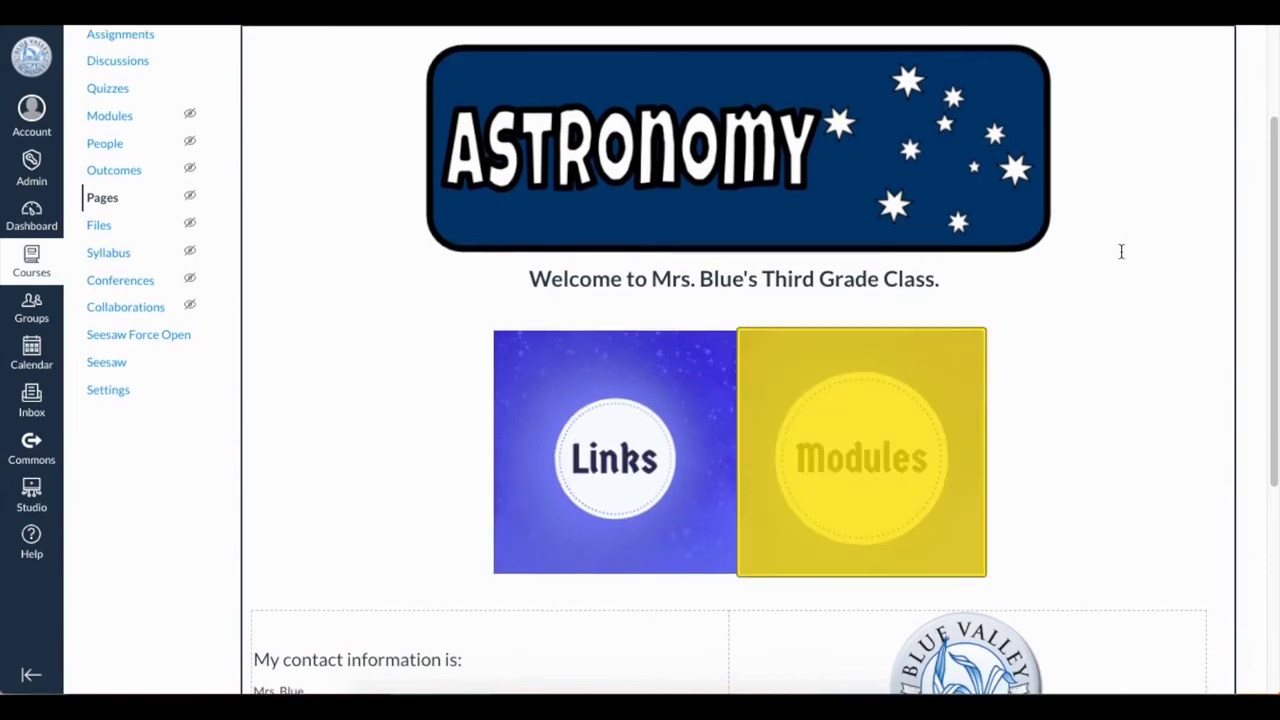
# Give the Links image alt text 'Links' and the Small size
pyautogui.click(683, 420)
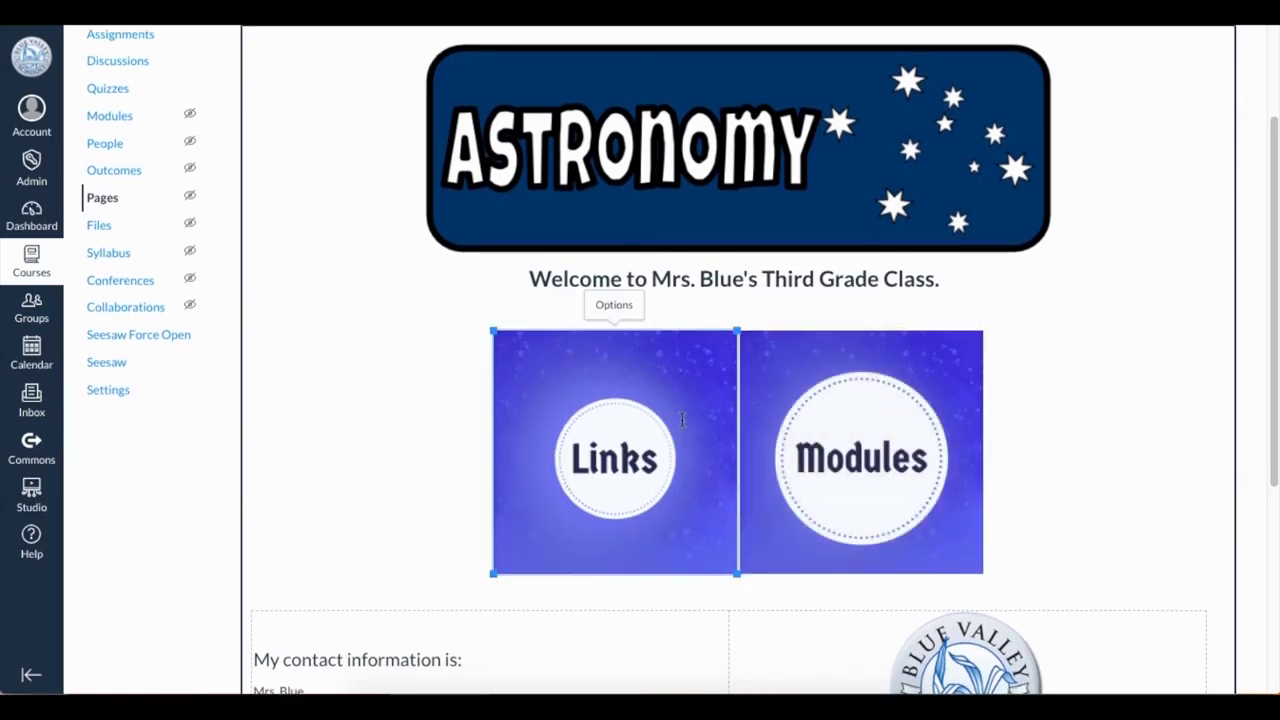
pyautogui.click(612, 306)
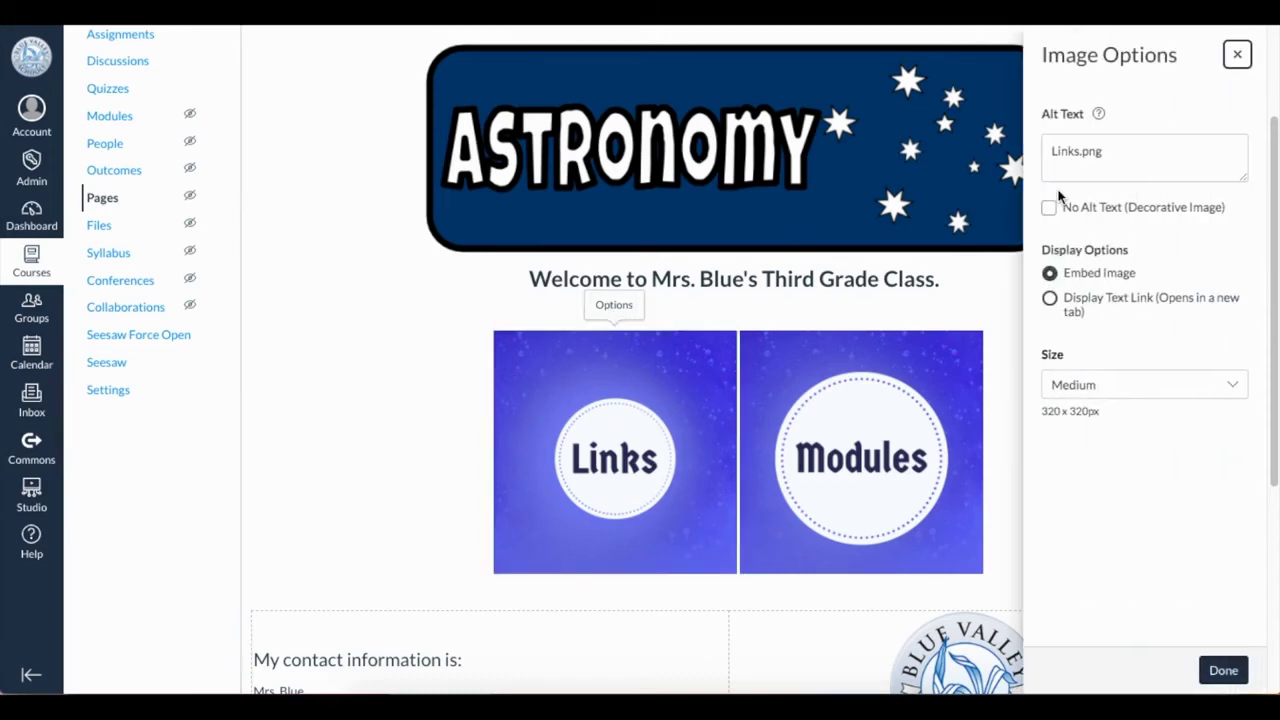
pyautogui.click(1150, 153)
pyautogui.press('BackSpace')
pyautogui.press('BackSpace')
pyautogui.press('BackSpace')
pyautogui.press('BackSpace')
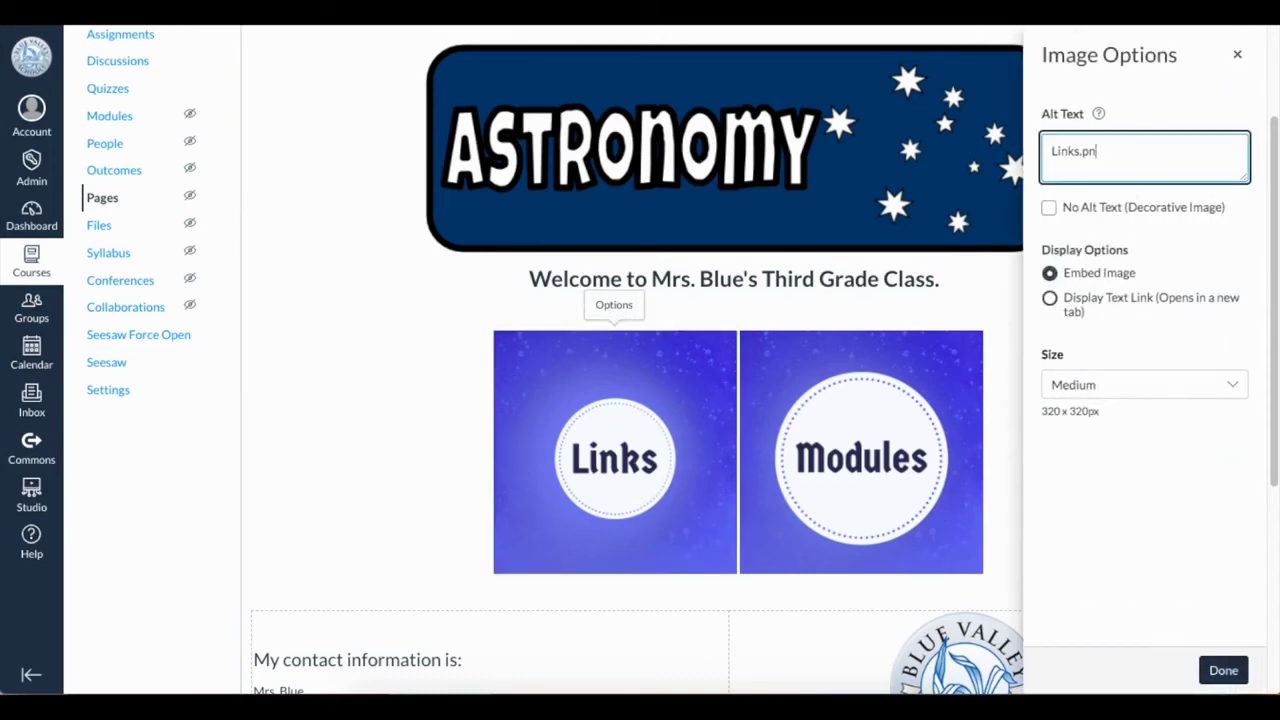
pyautogui.click(1235, 390)
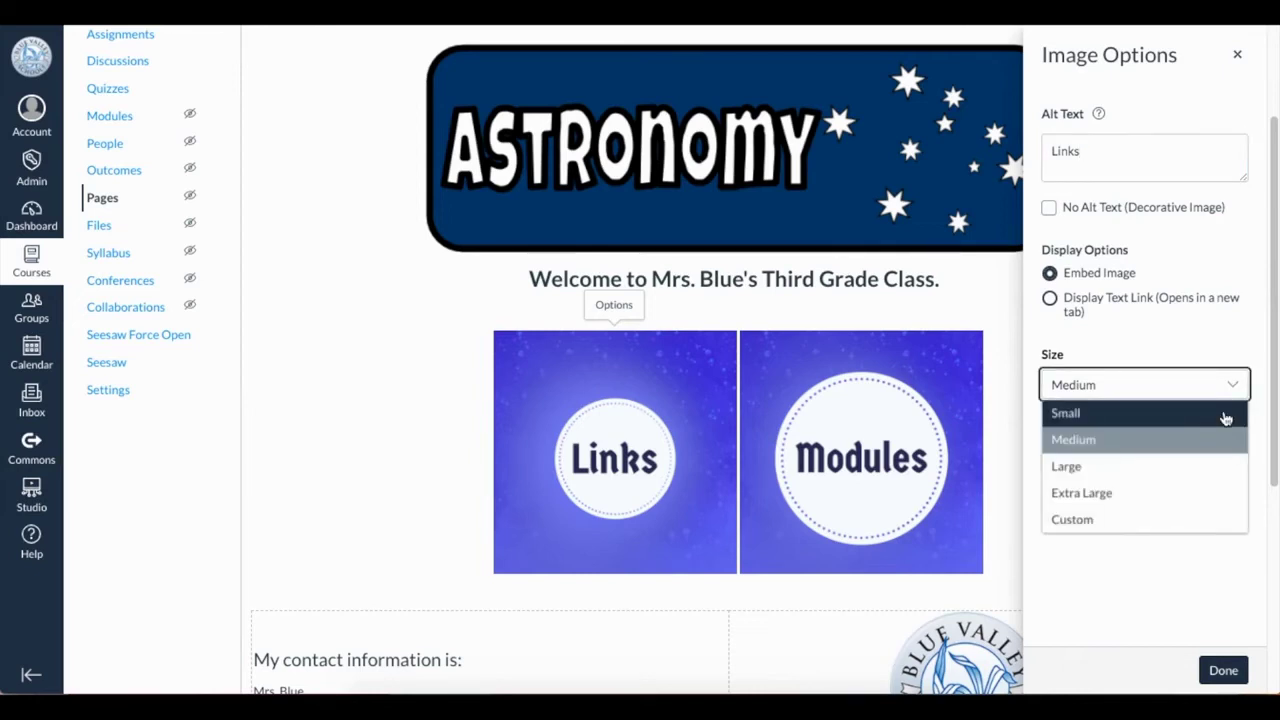
pyautogui.click(1225, 414)
pyautogui.click(1225, 667)
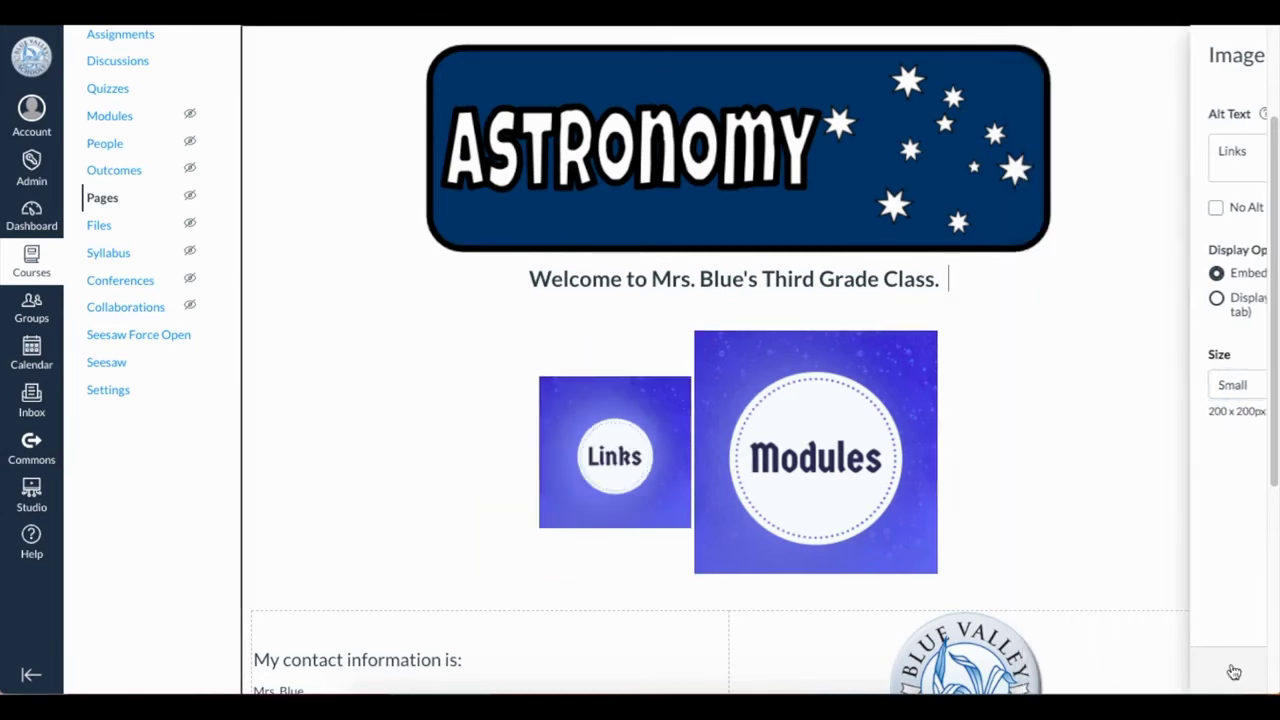
# Give the Modules image alt text 'Modules' and the Small 200 × 200 size
pyautogui.click(852, 444)
pyautogui.click(803, 308)
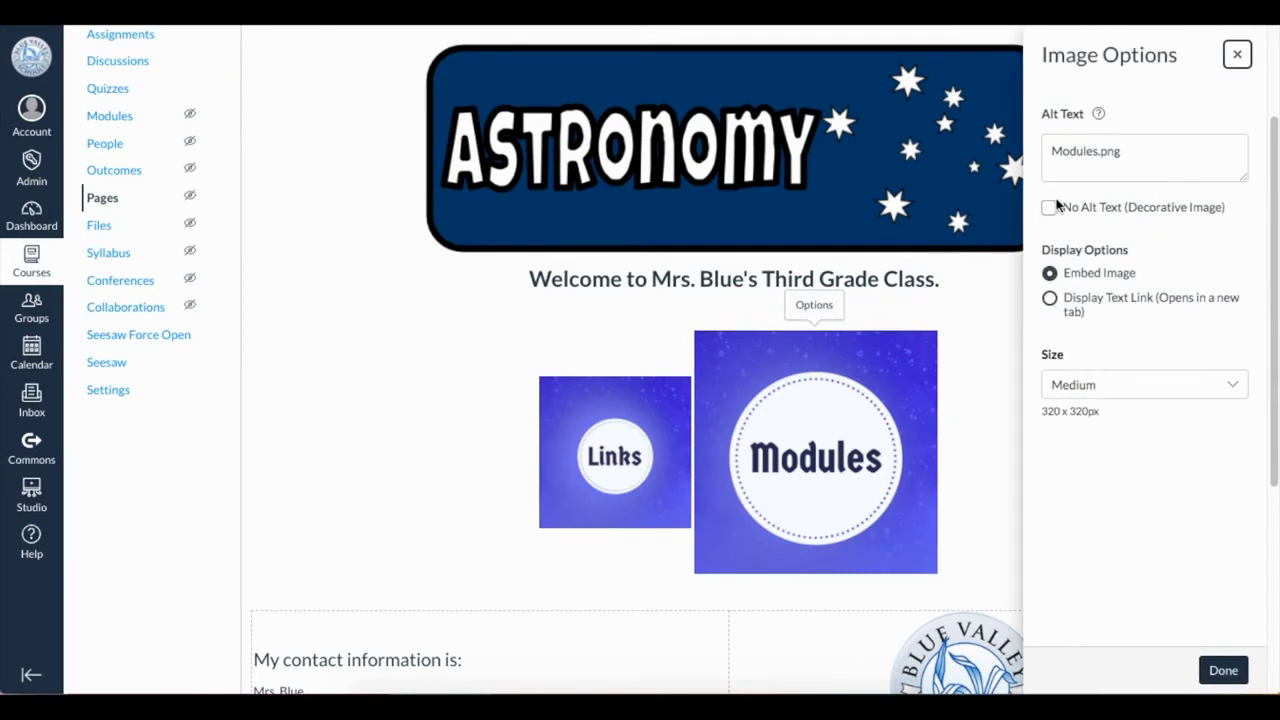
pyautogui.click(1121, 153)
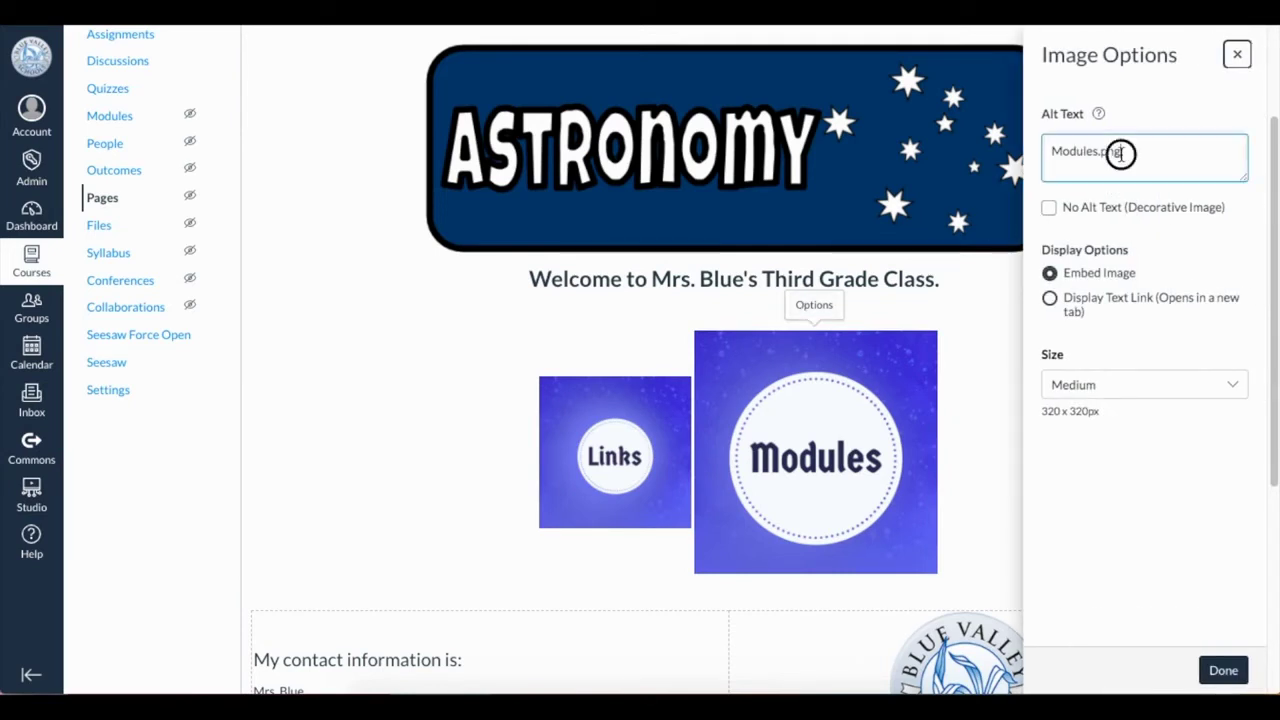
pyautogui.press('BackSpace')
pyautogui.press('BackSpace')
pyautogui.press('BackSpace')
pyautogui.press('BackSpace')
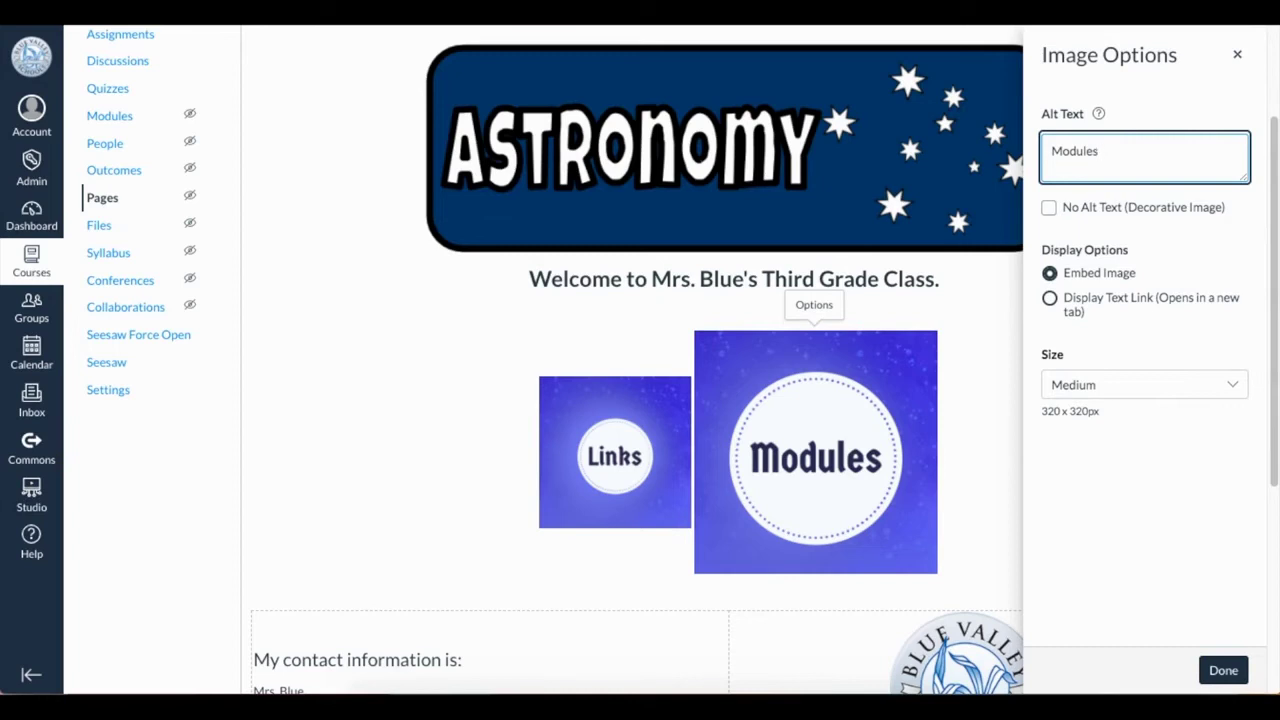
pyautogui.click(1238, 390)
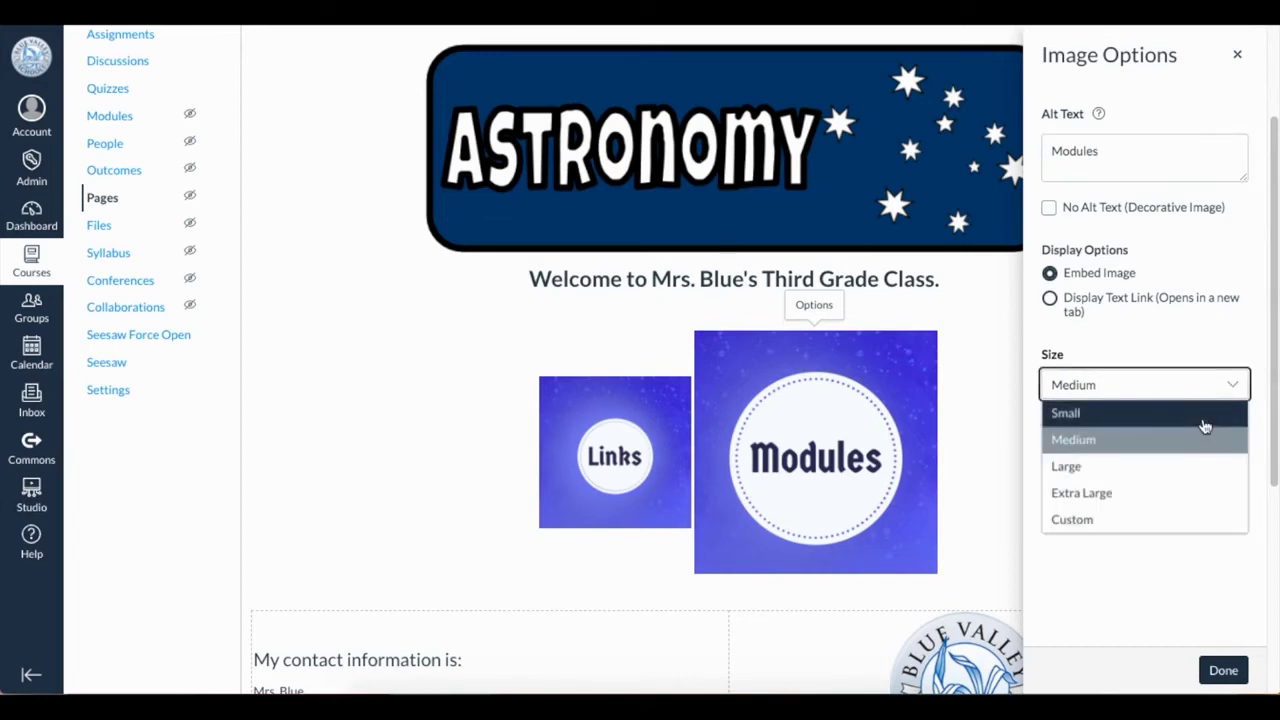
pyautogui.click(1203, 416)
pyautogui.click(1218, 672)
# Delete the contact information table and the district banner from the page
pyautogui.scroll(-1, 1045, 462)
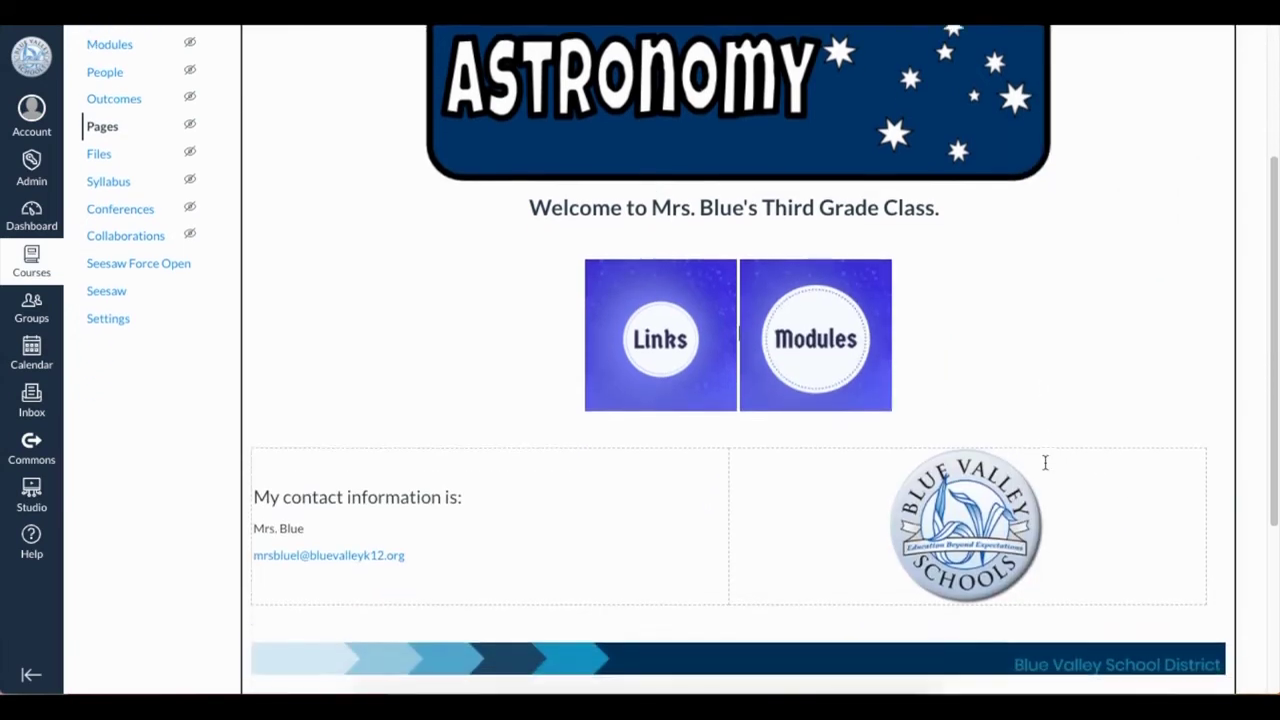
pyautogui.scroll(-2, 1045, 462)
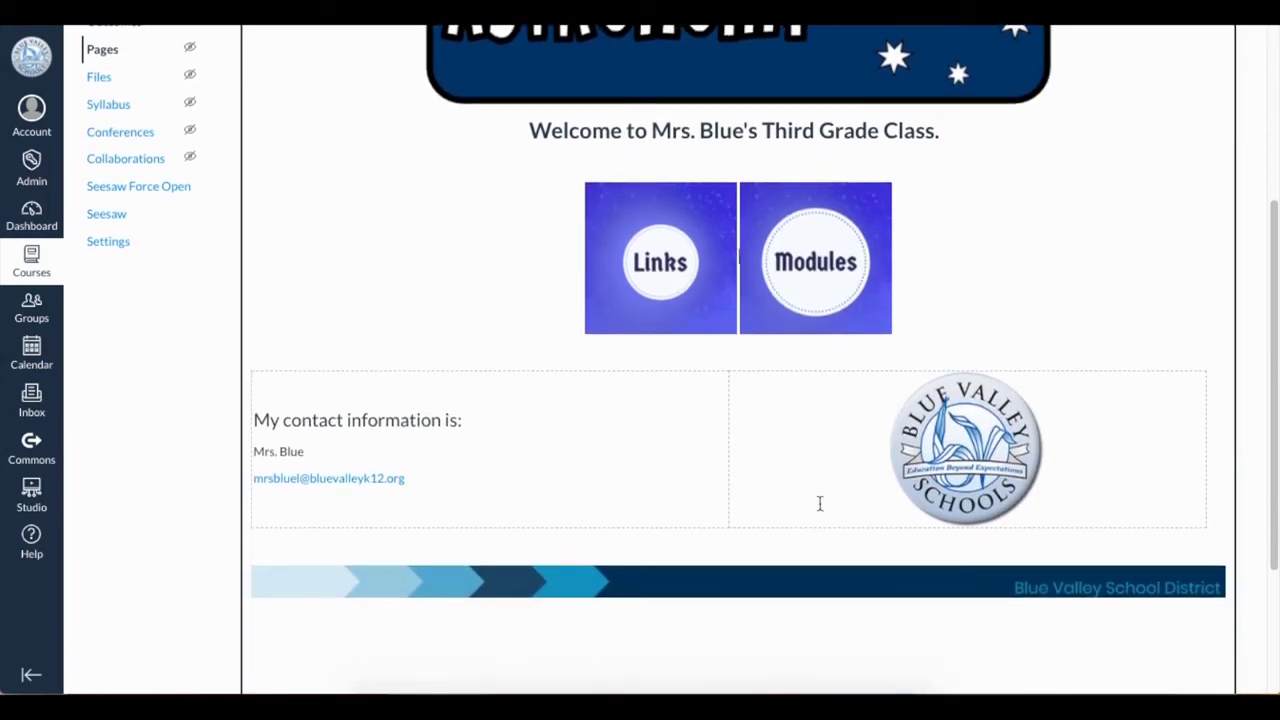
pyautogui.click(811, 489)
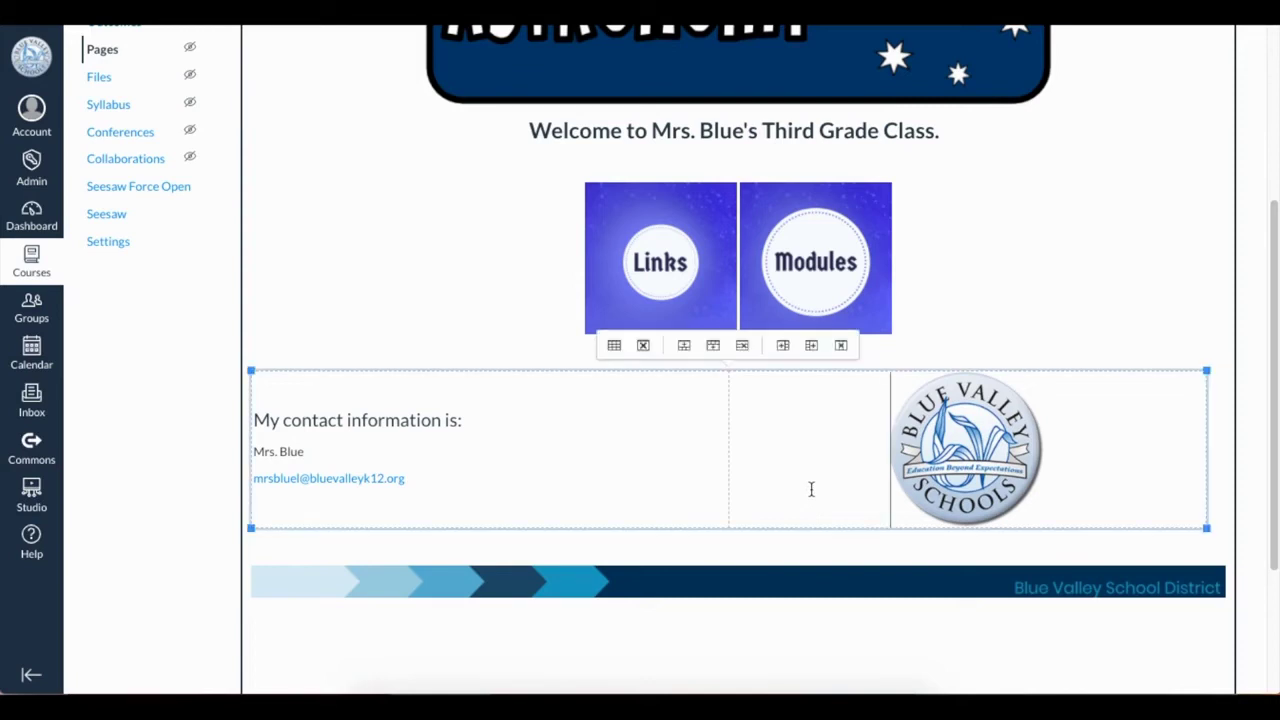
pyautogui.click(646, 347)
pyautogui.click(662, 408)
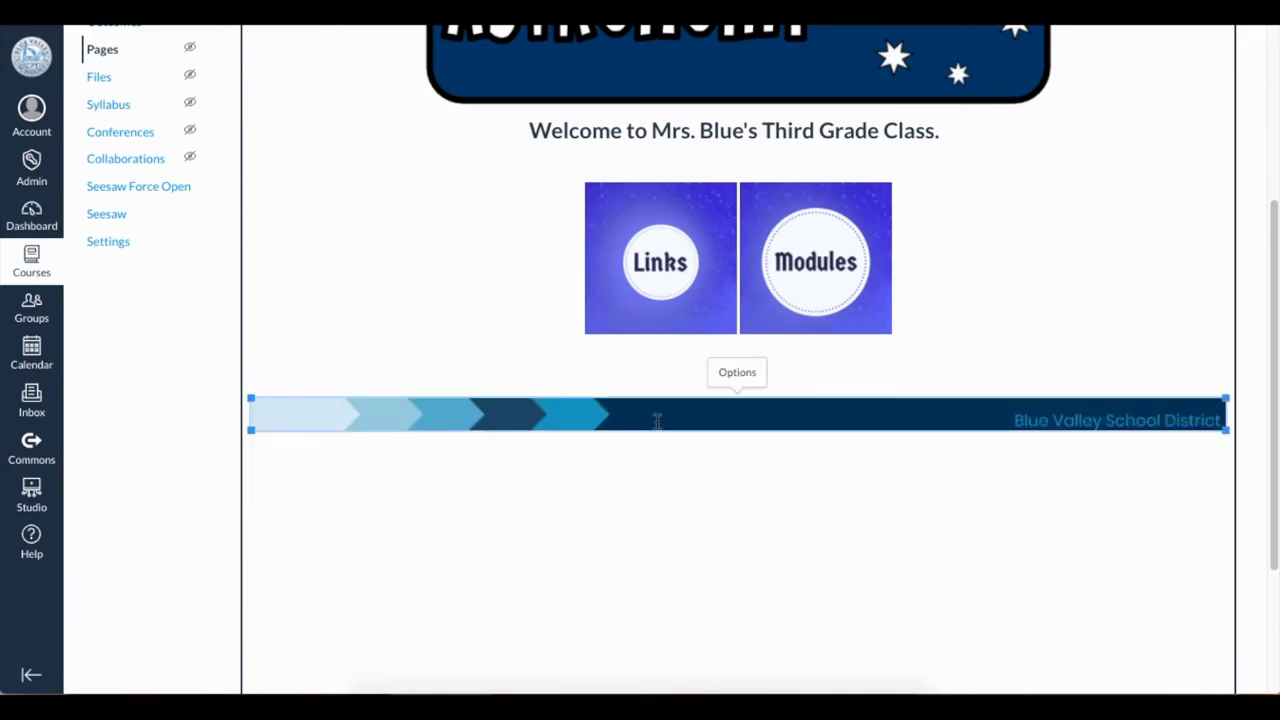
pyautogui.press('Delete')
# Save the edited course home page
pyautogui.scroll(-2, 1209, 366)
pyautogui.scroll(-1, 1209, 366)
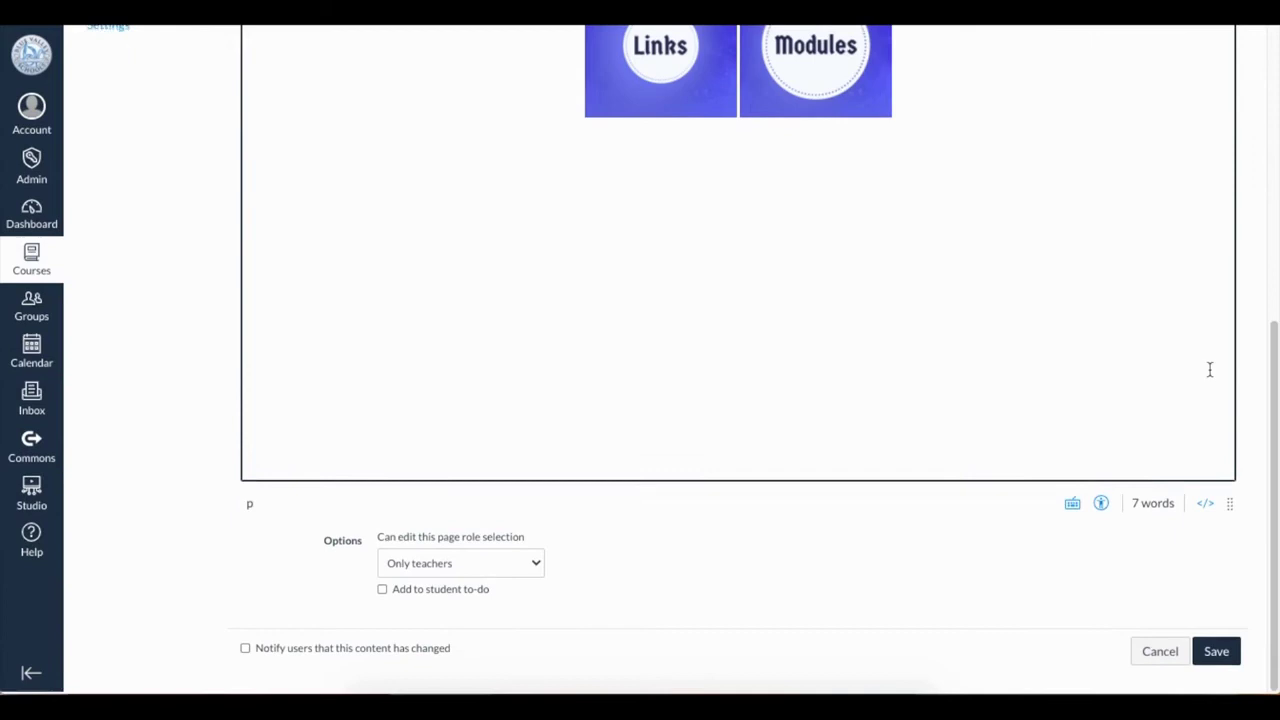
pyautogui.click(1228, 660)
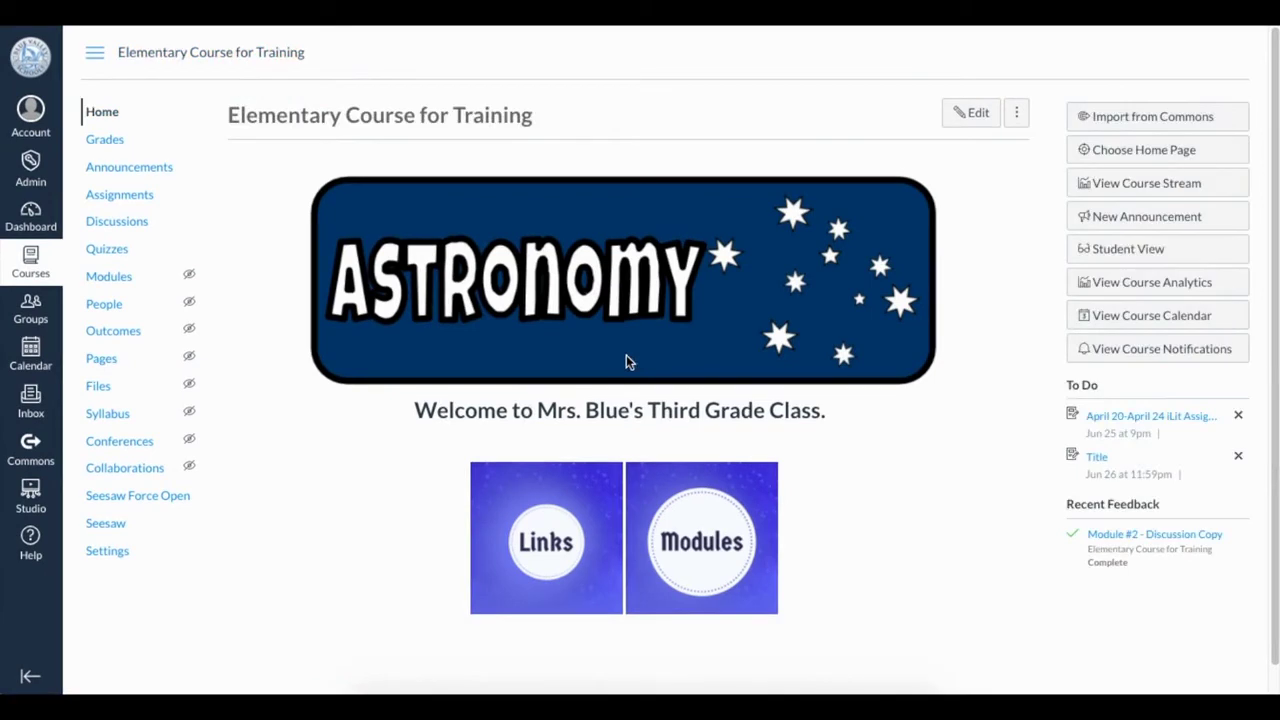
# Reopen the saved home page in the editor and stretch the editing area taller
pyautogui.click(585, 503)
pyautogui.click(975, 115)
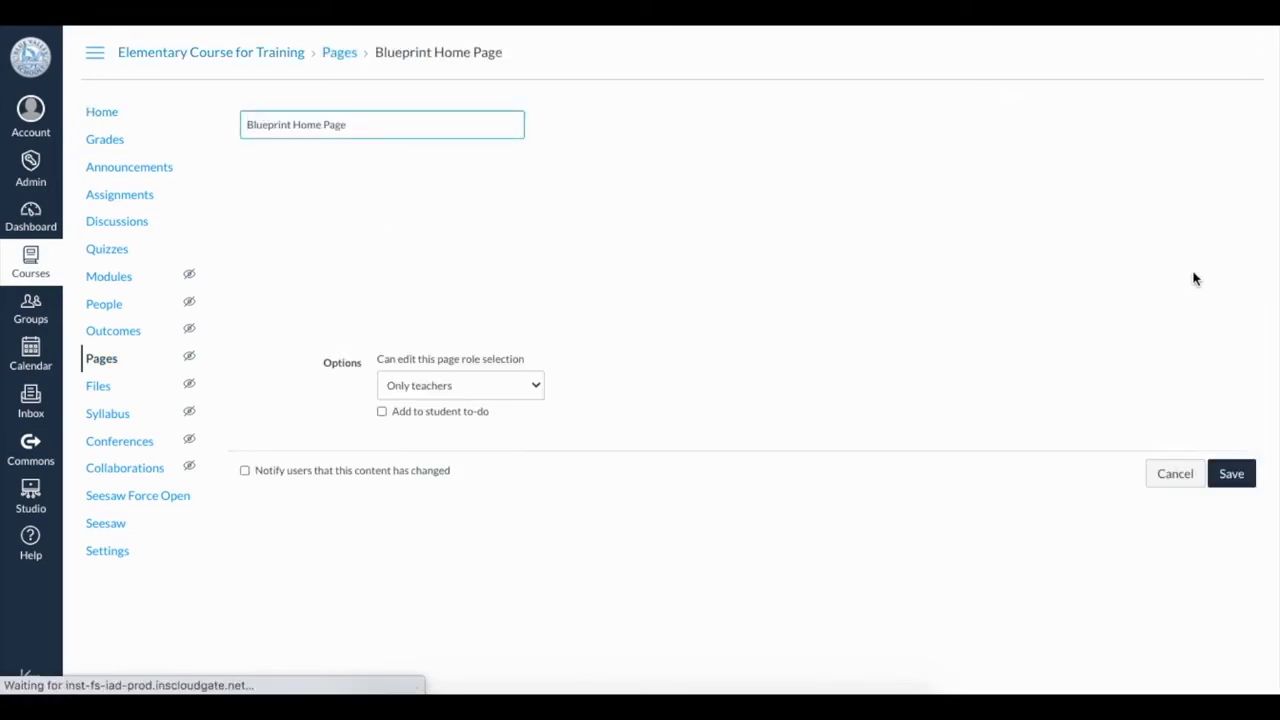
pyautogui.moveTo(1244, 323); pyautogui.dragTo(1251, 670)
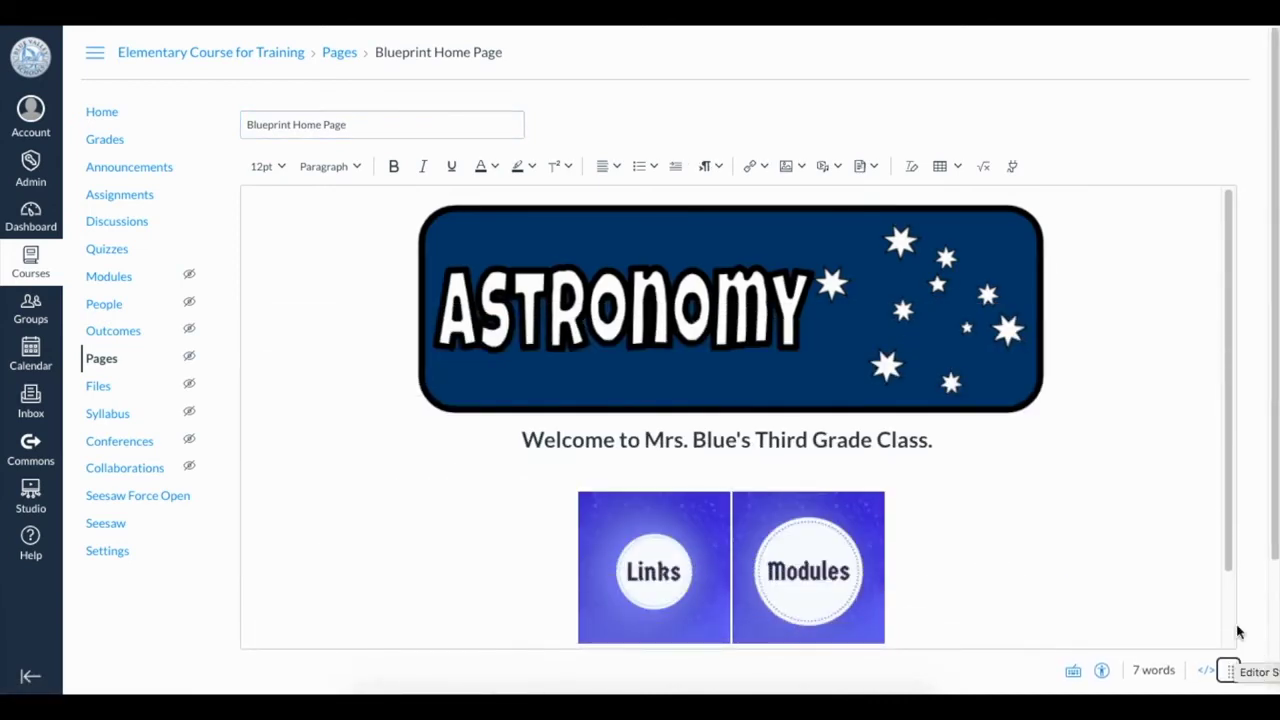
# Make the Modules image a Course Link to Module #2 from the Modules list
pyautogui.click(829, 515)
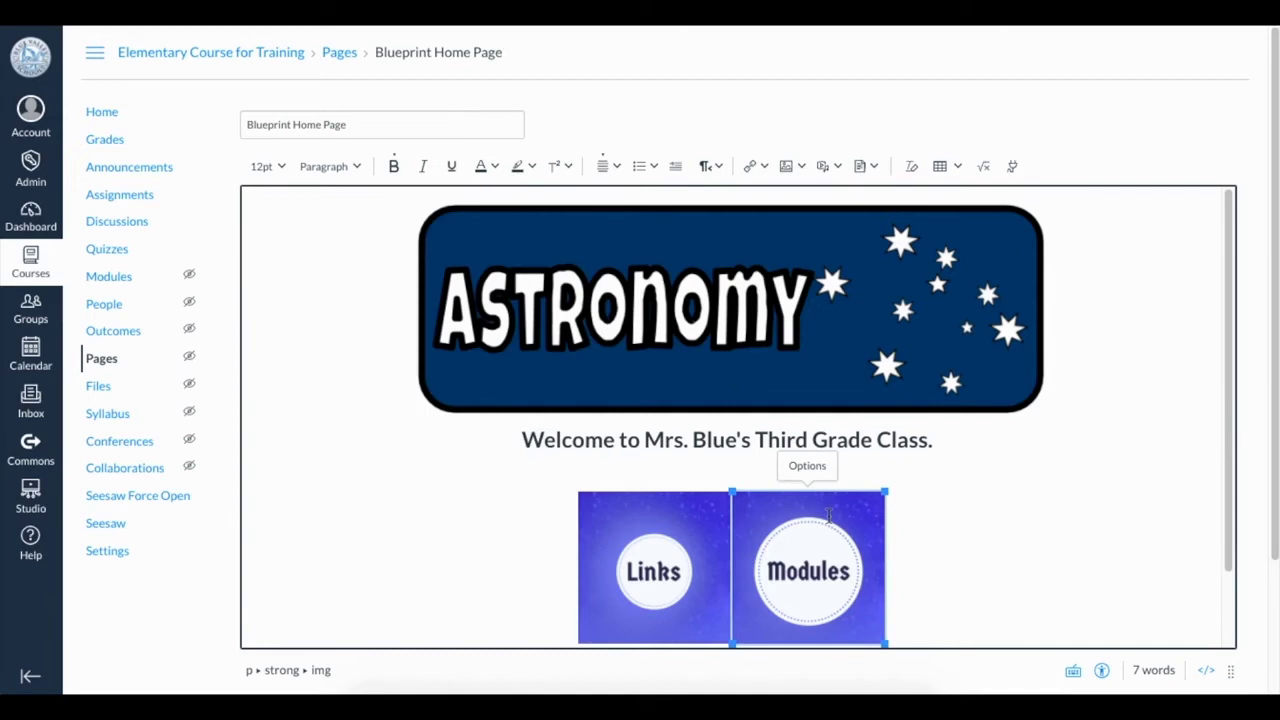
pyautogui.click(764, 167)
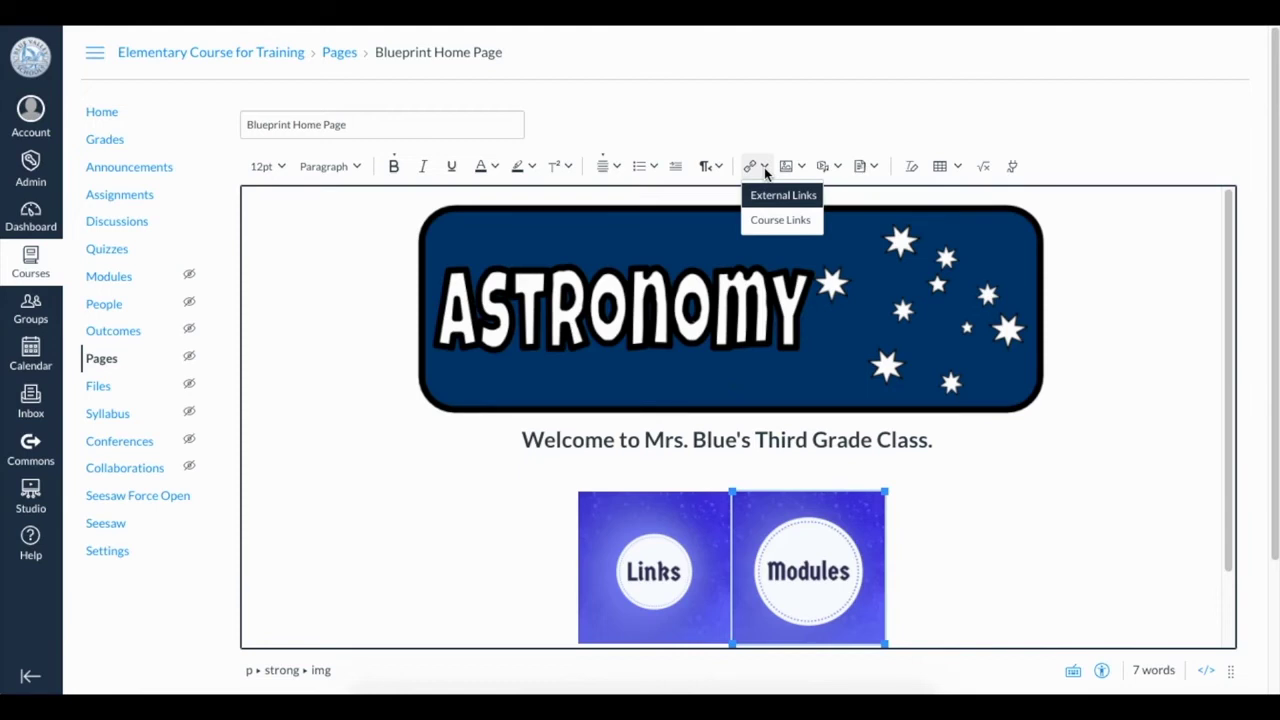
pyautogui.click(768, 219)
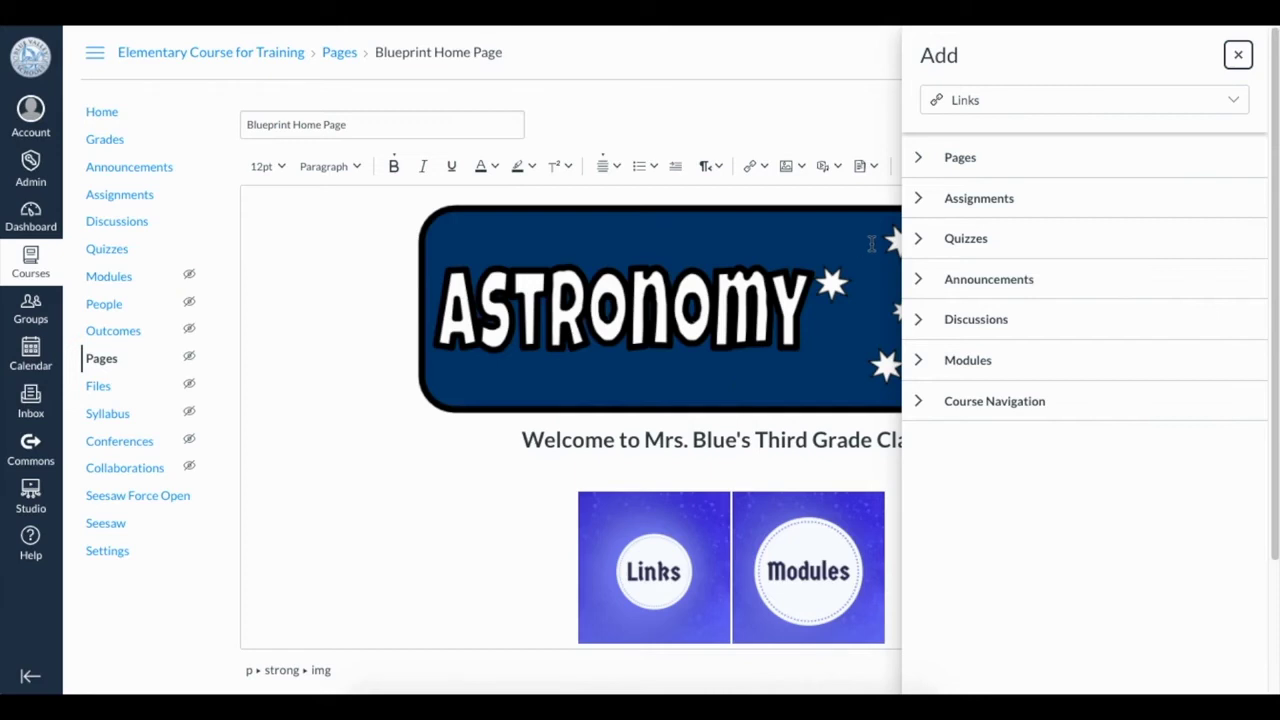
pyautogui.click(917, 364)
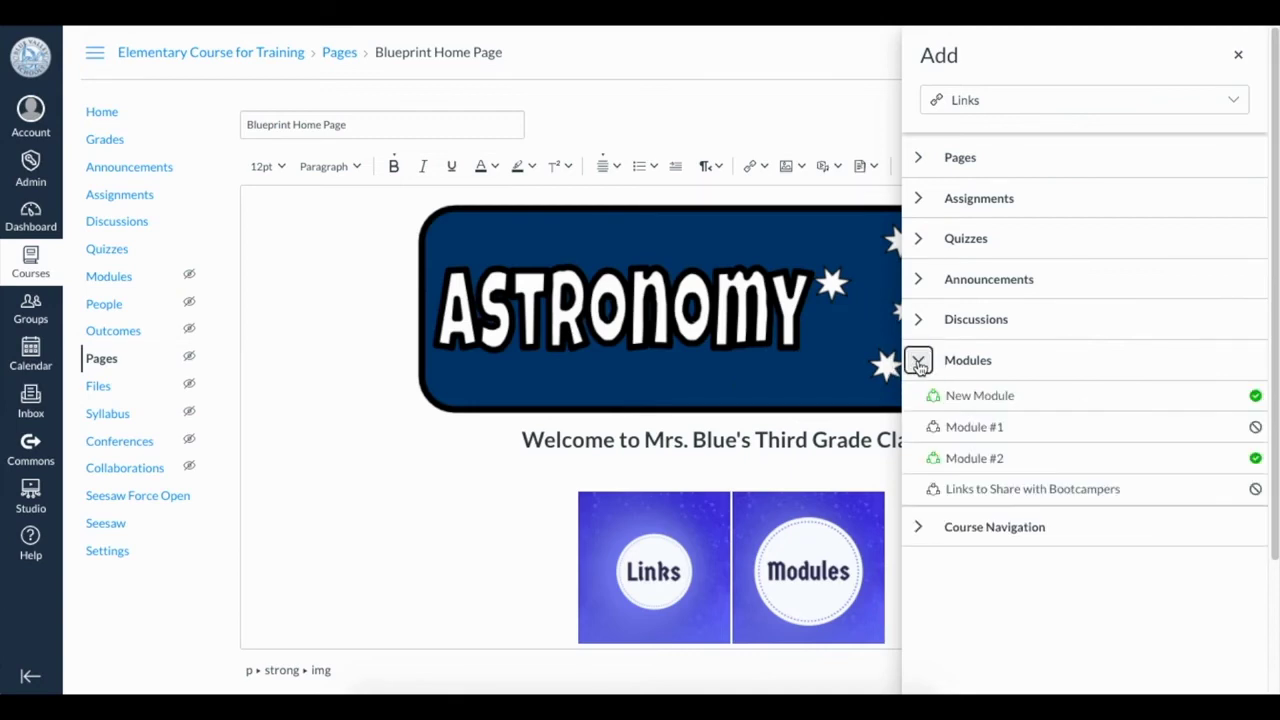
pyautogui.click(947, 459)
pyautogui.scroll(-3, 947, 459)
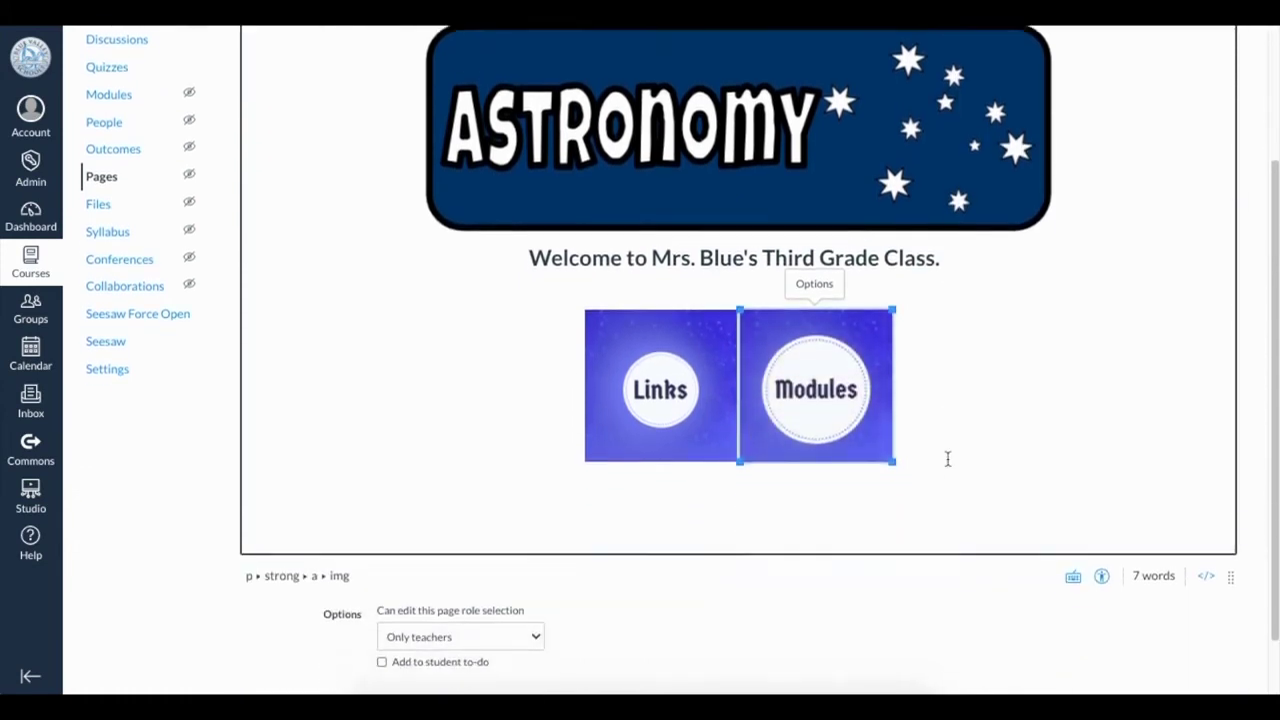
# Save the home page and confirm the Modules image opens the Module #2 listing
pyautogui.scroll(-1, 1182, 598)
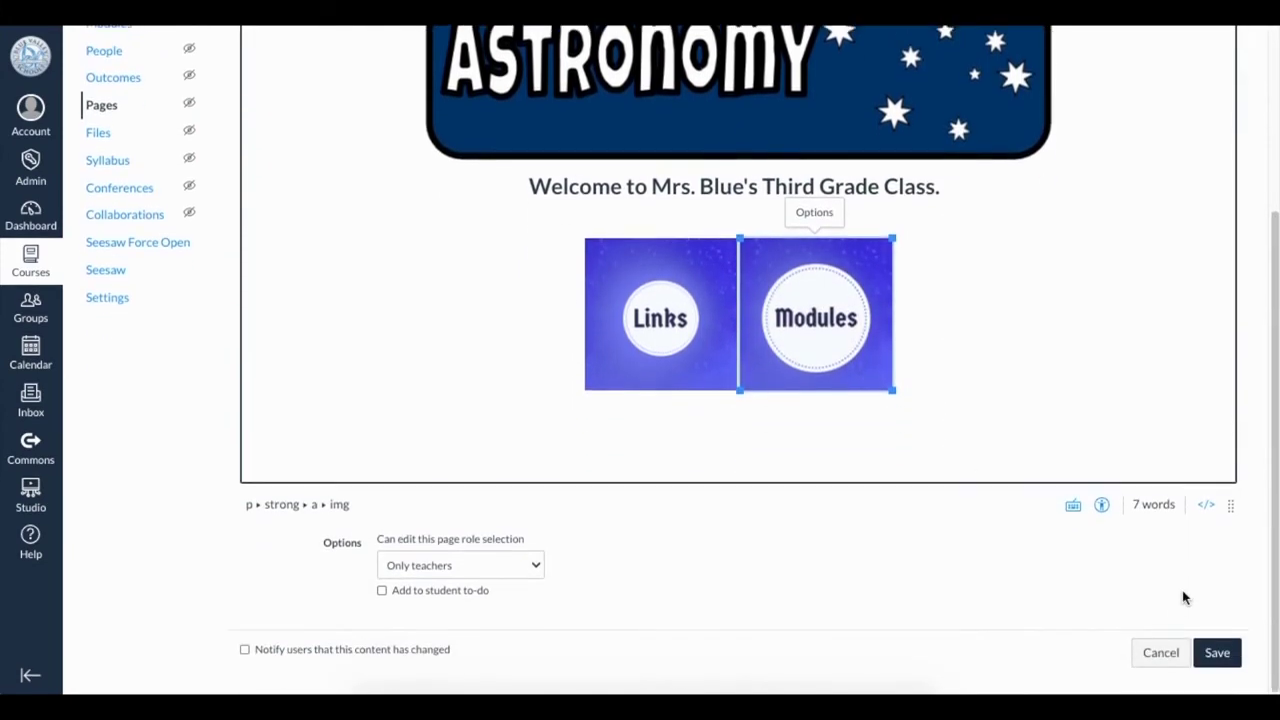
pyautogui.click(1217, 653)
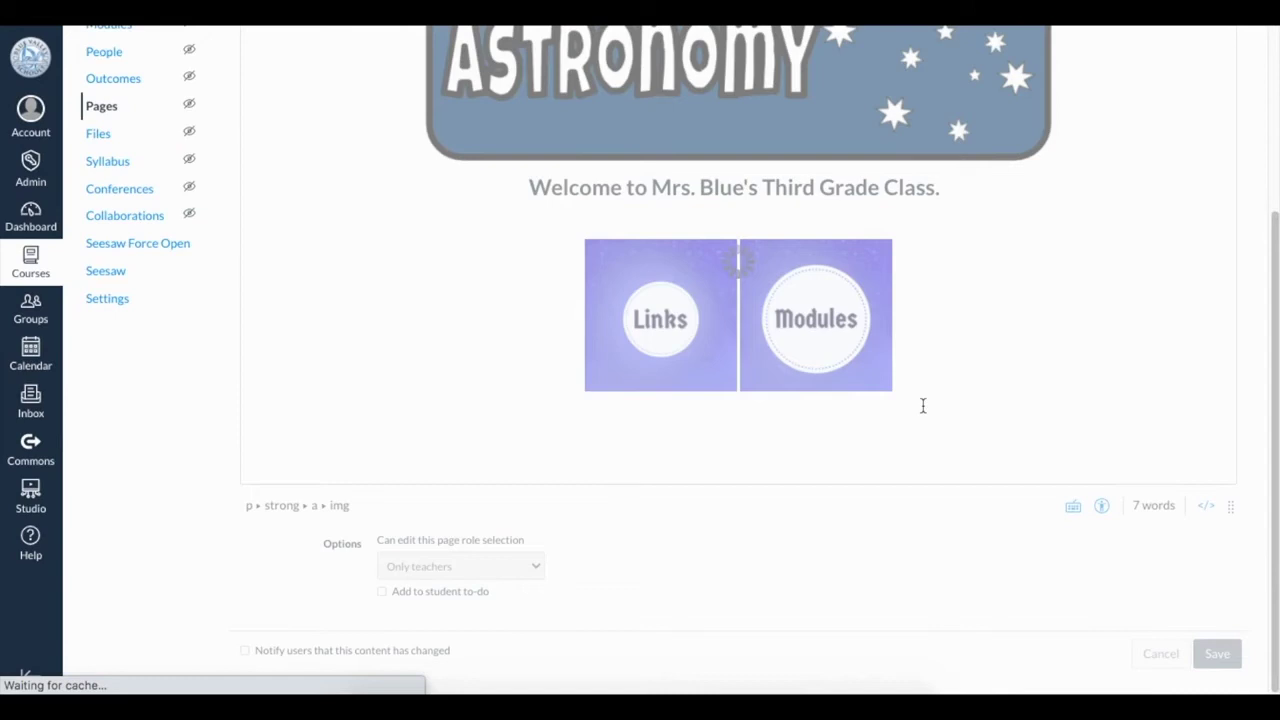
pyautogui.click(835, 474)
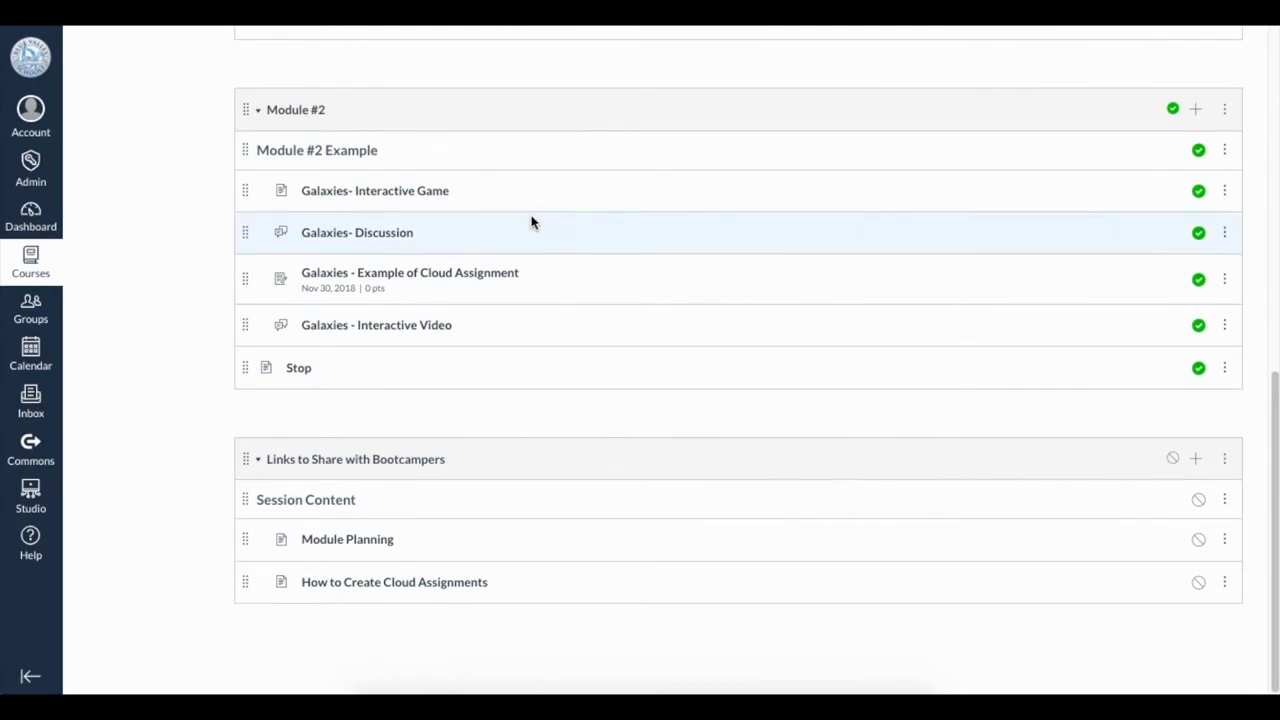
pyautogui.scroll(5, 389, 117)
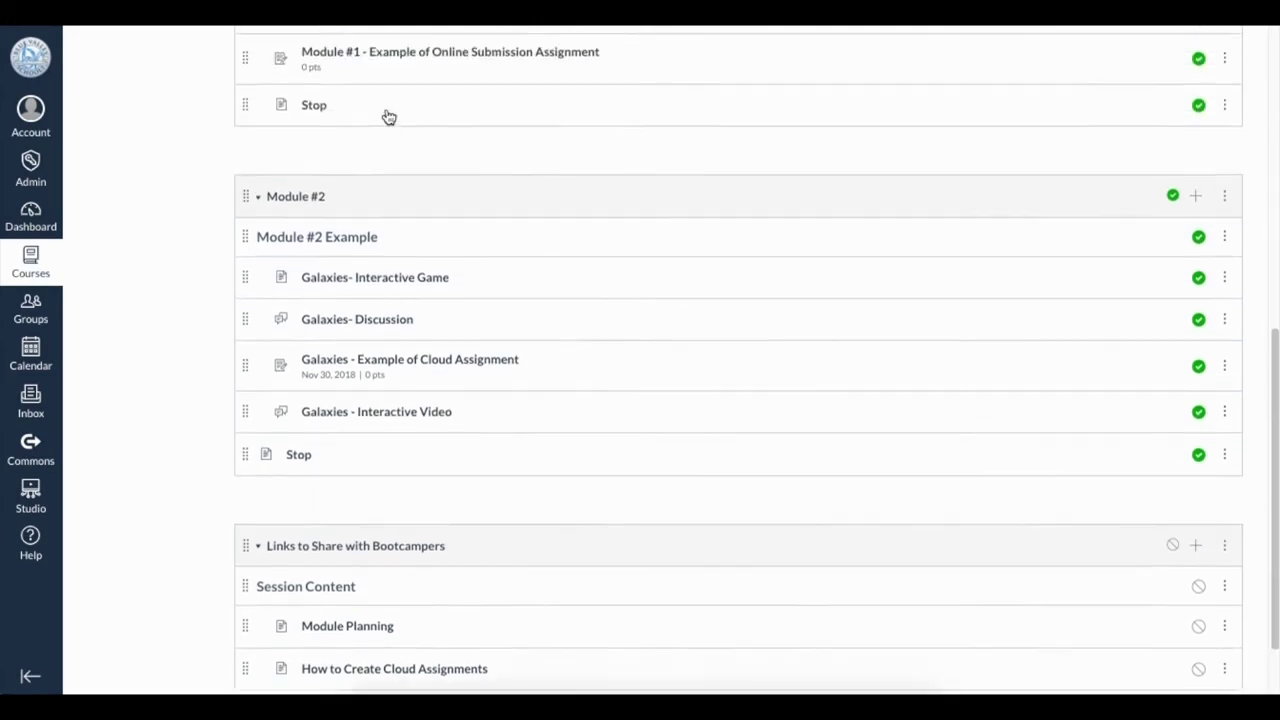
pyautogui.scroll(-5, 387, 112)
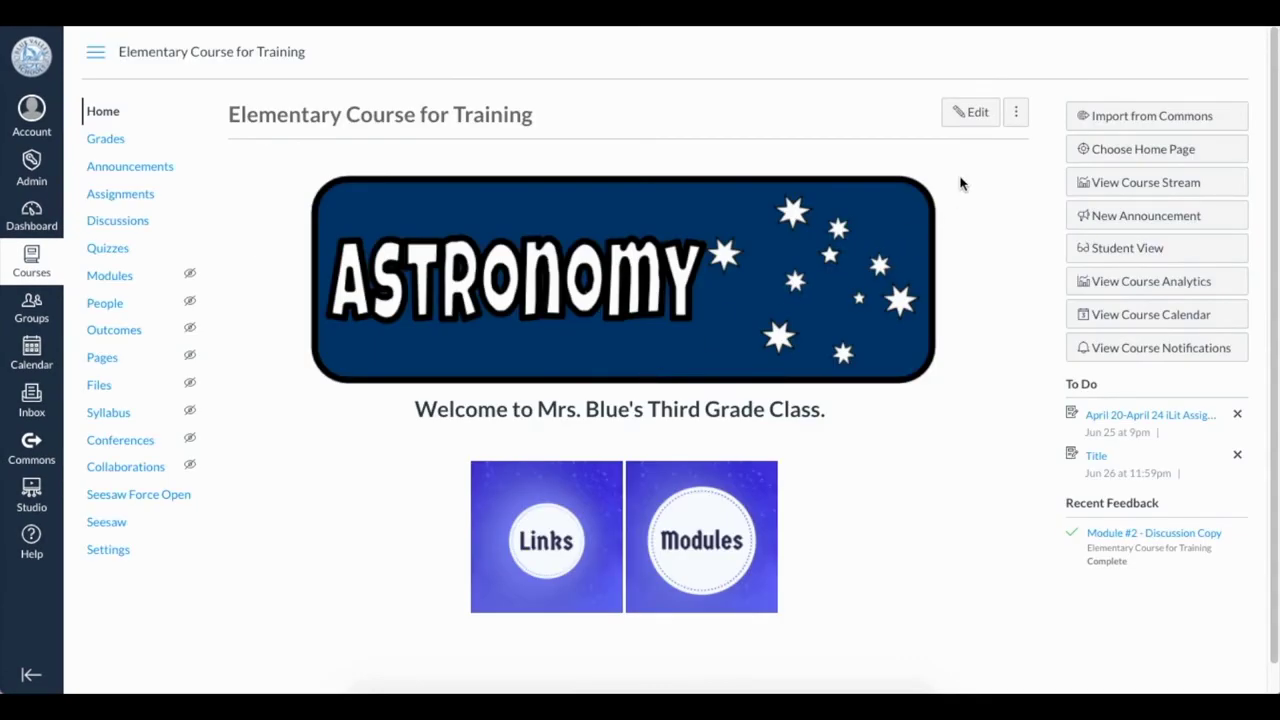
# Reopen the home page editor and remove the existing link from the Modules image
pyautogui.click(973, 115)
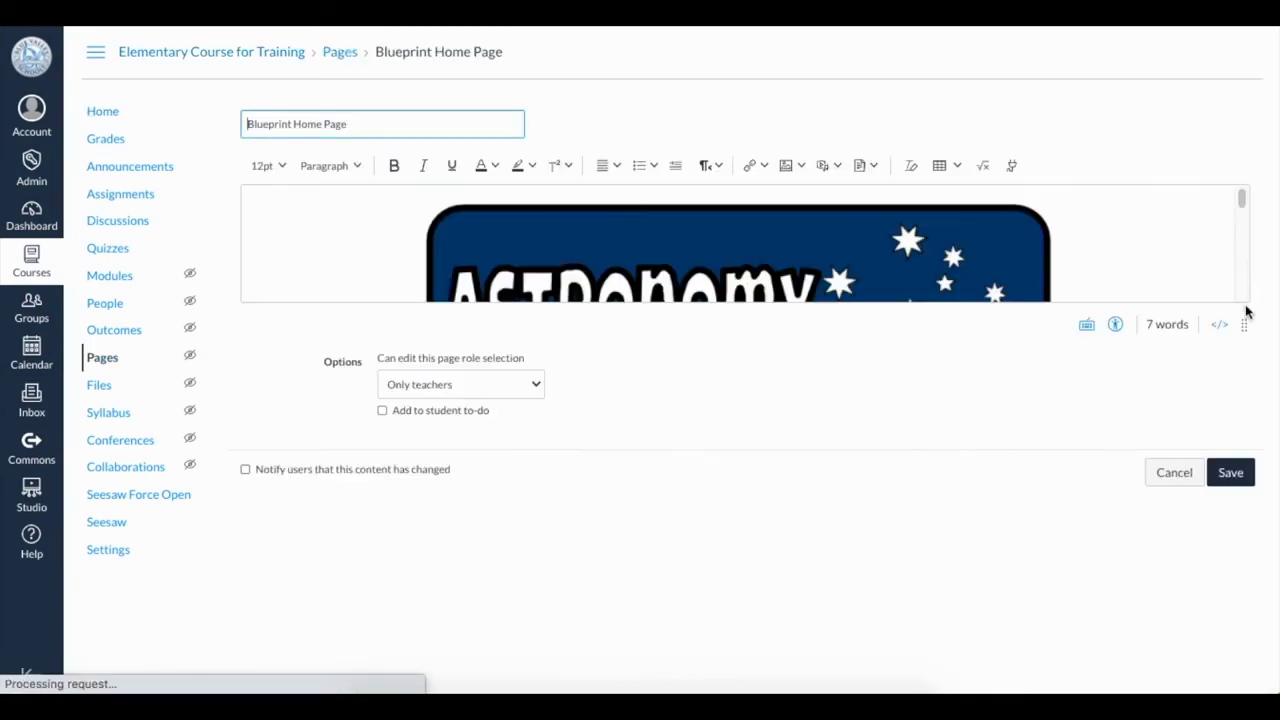
pyautogui.moveTo(1245, 323); pyautogui.dragTo(1230, 625)
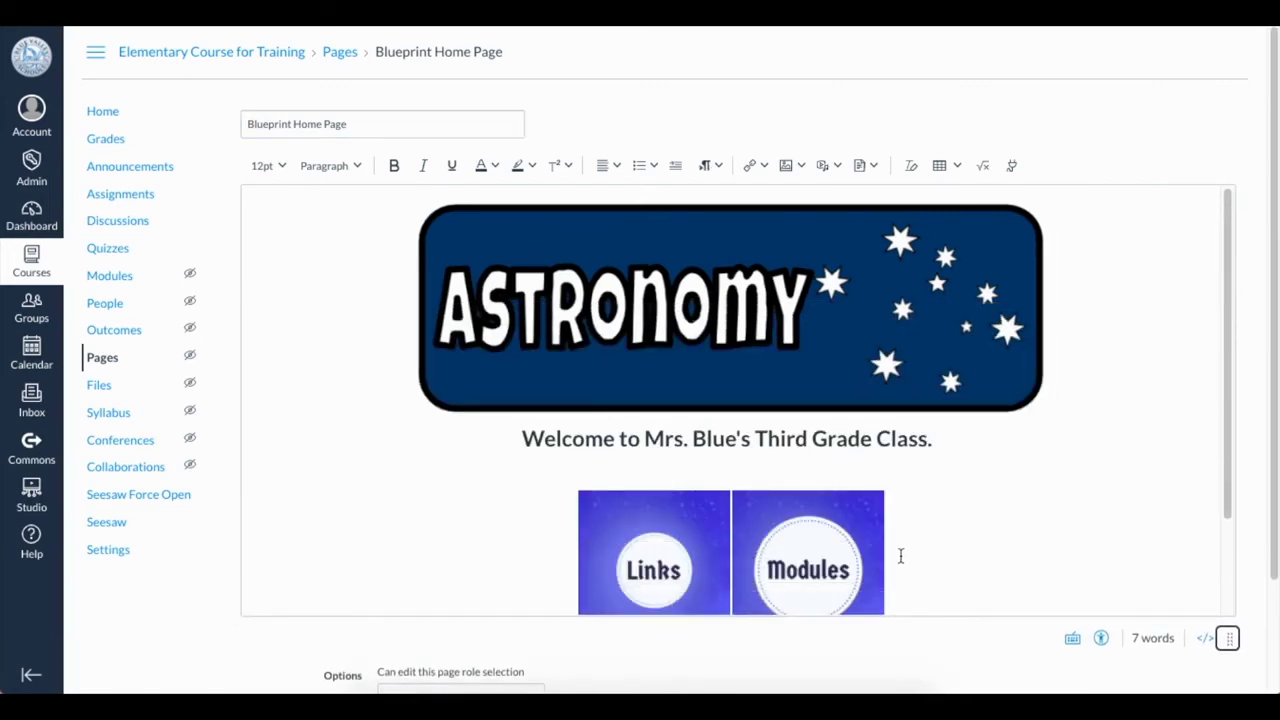
pyautogui.click(836, 530)
pyautogui.click(763, 166)
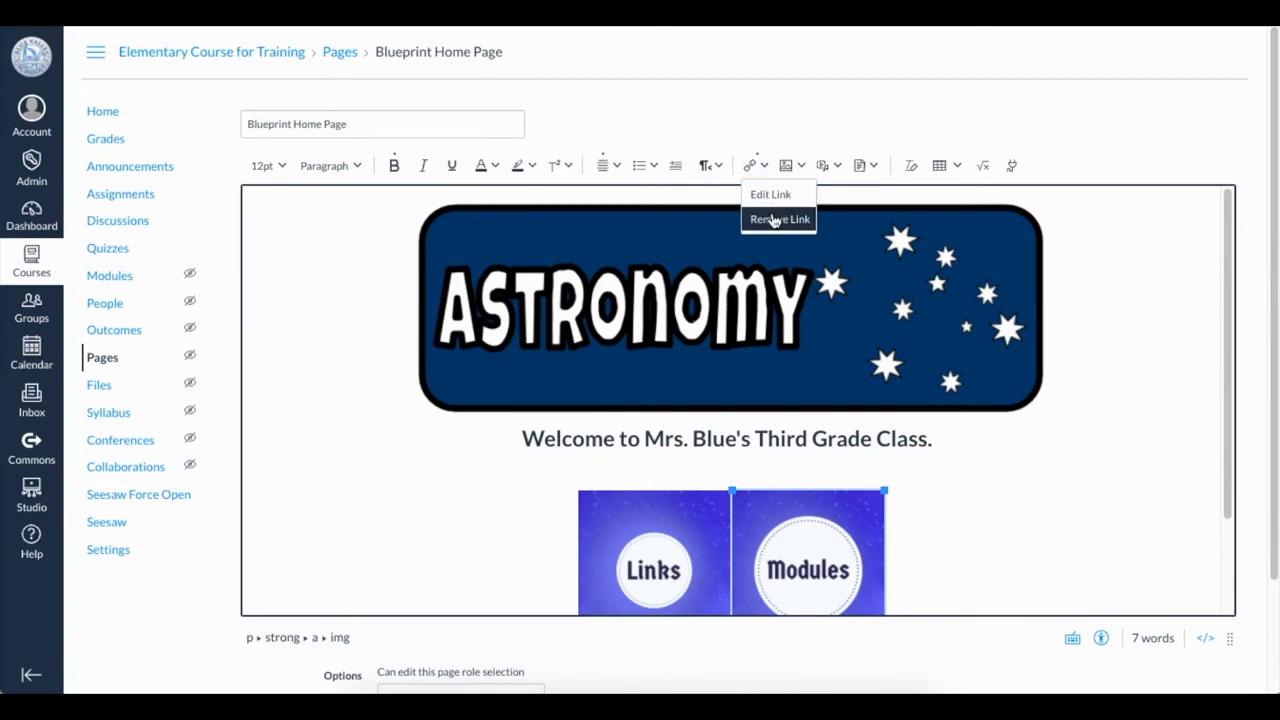
pyautogui.click(772, 217)
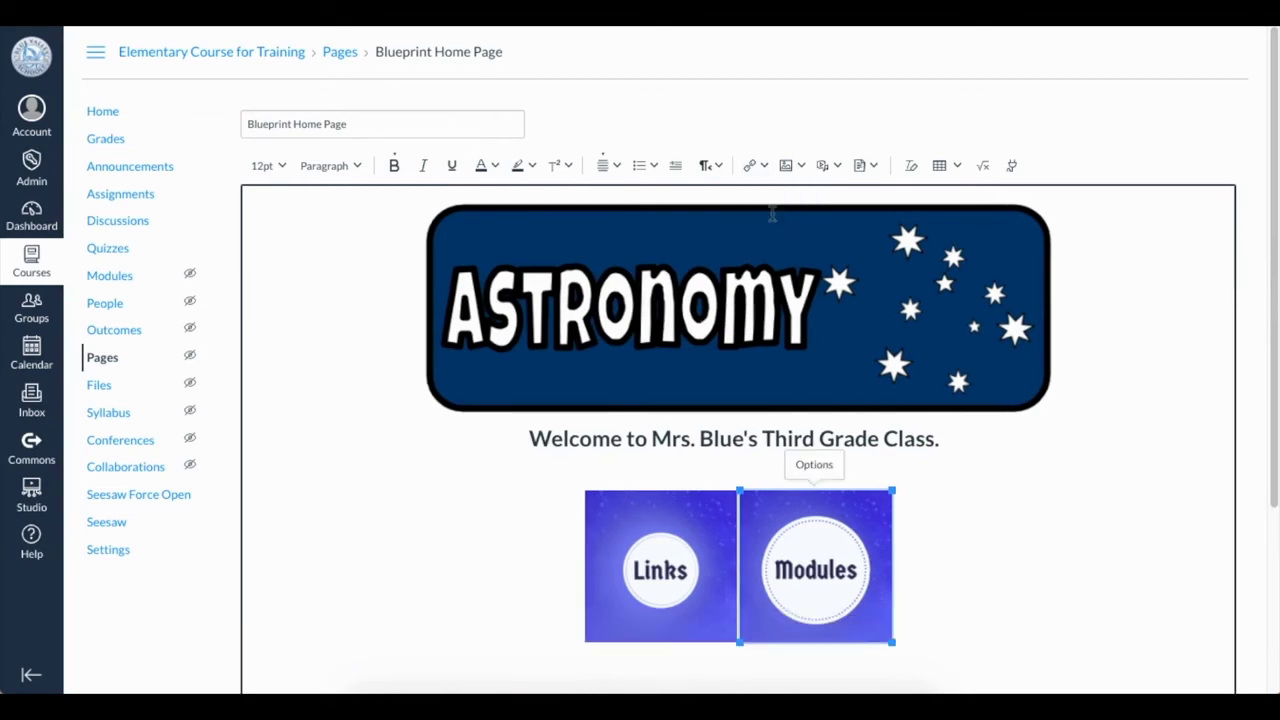
# Link the Modules image to the Galaxies- Interactive Game page under Course Links > Pages
pyautogui.click(763, 166)
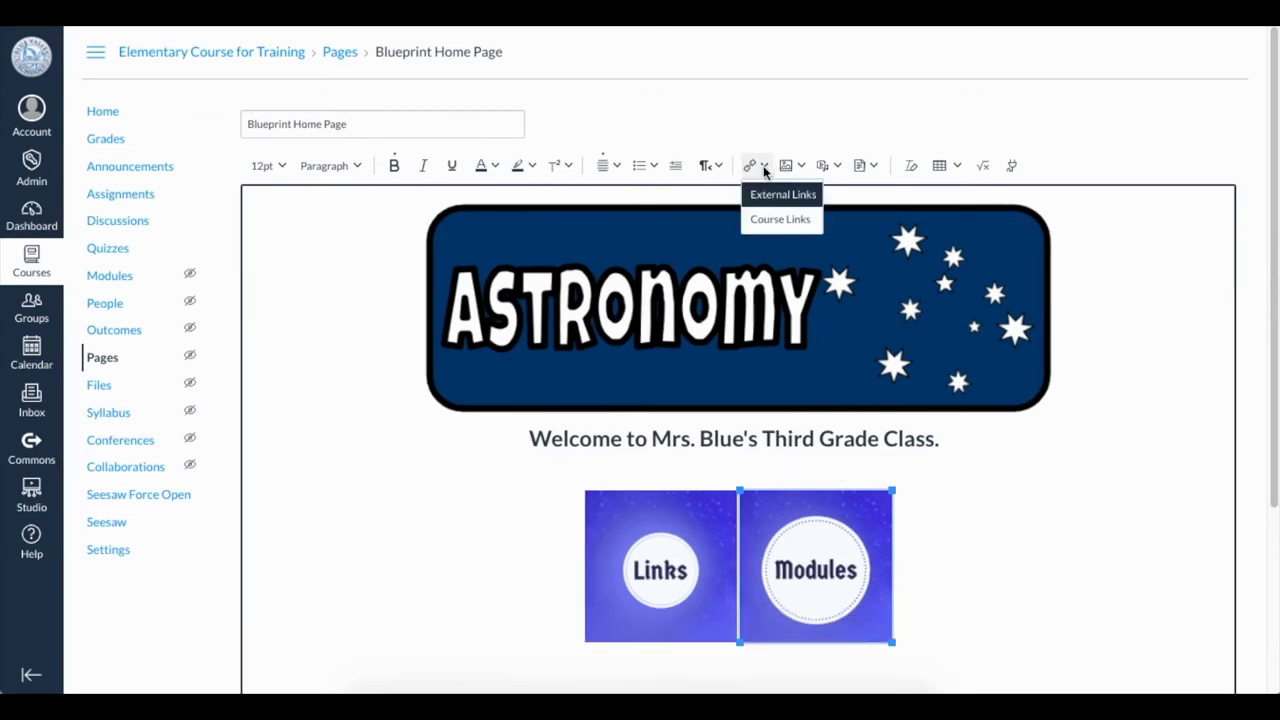
pyautogui.click(781, 220)
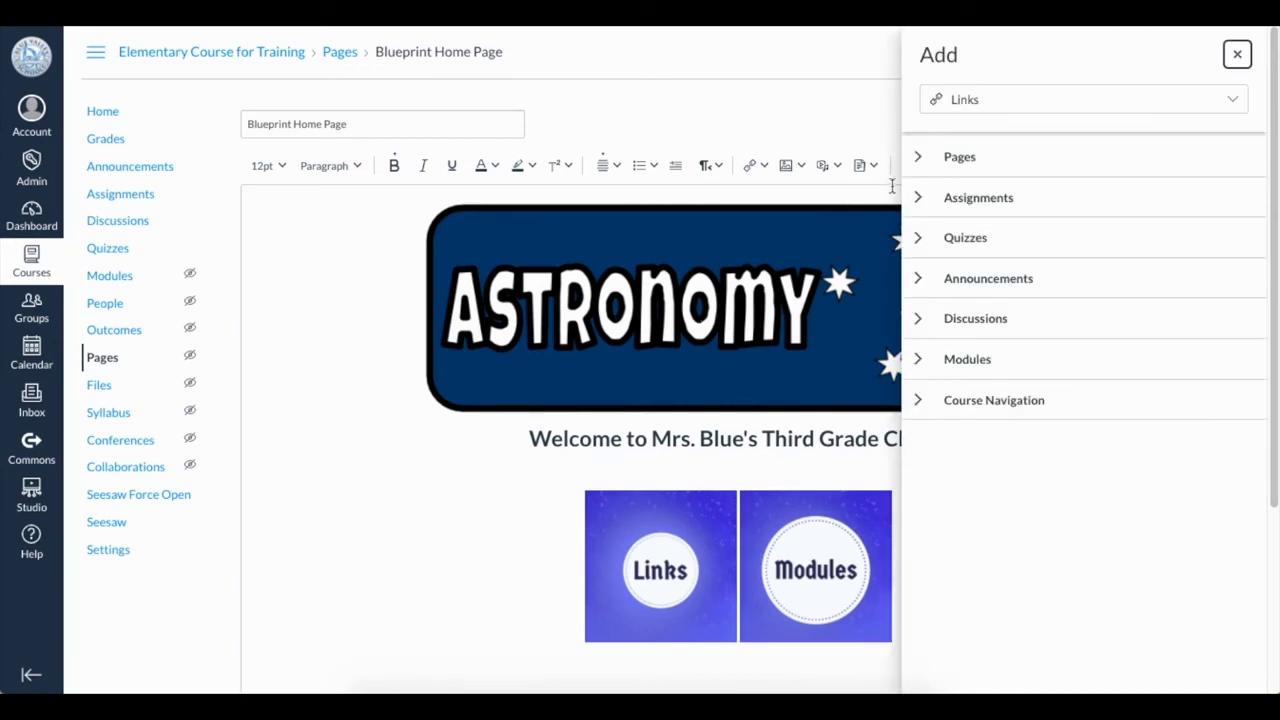
pyautogui.click(918, 158)
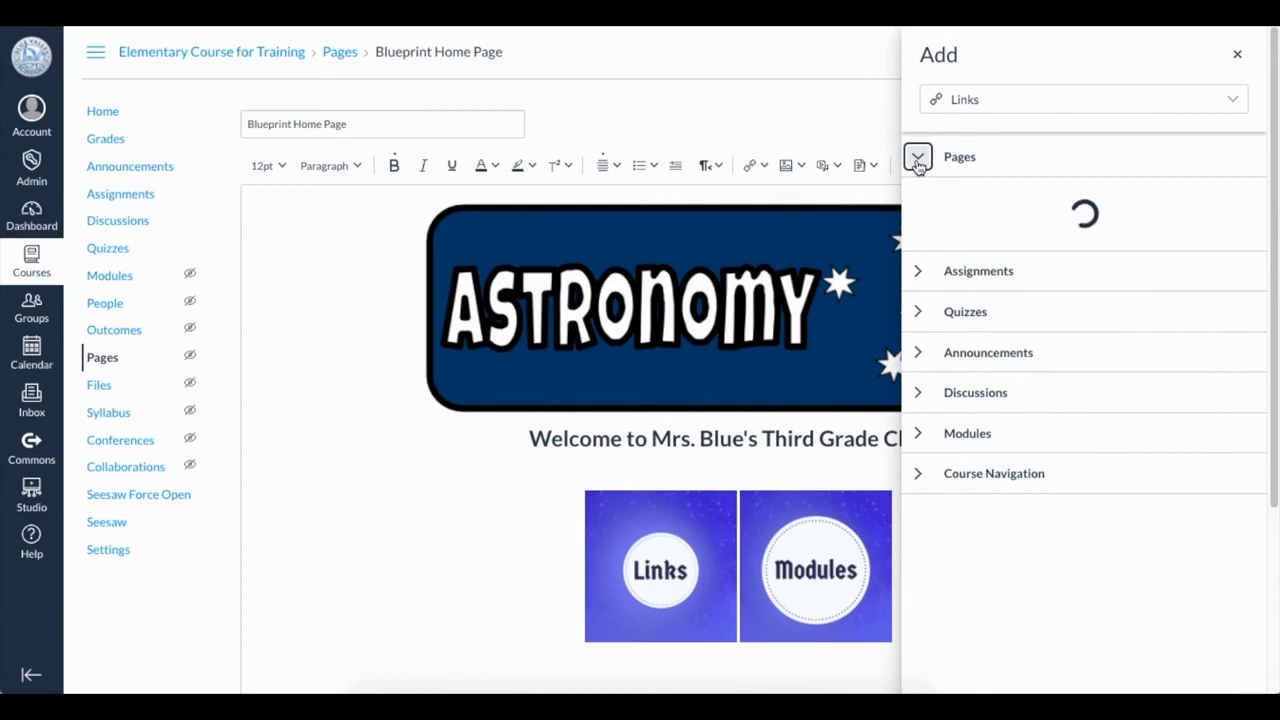
pyautogui.moveTo(1261, 176); pyautogui.dragTo(1255, 537)
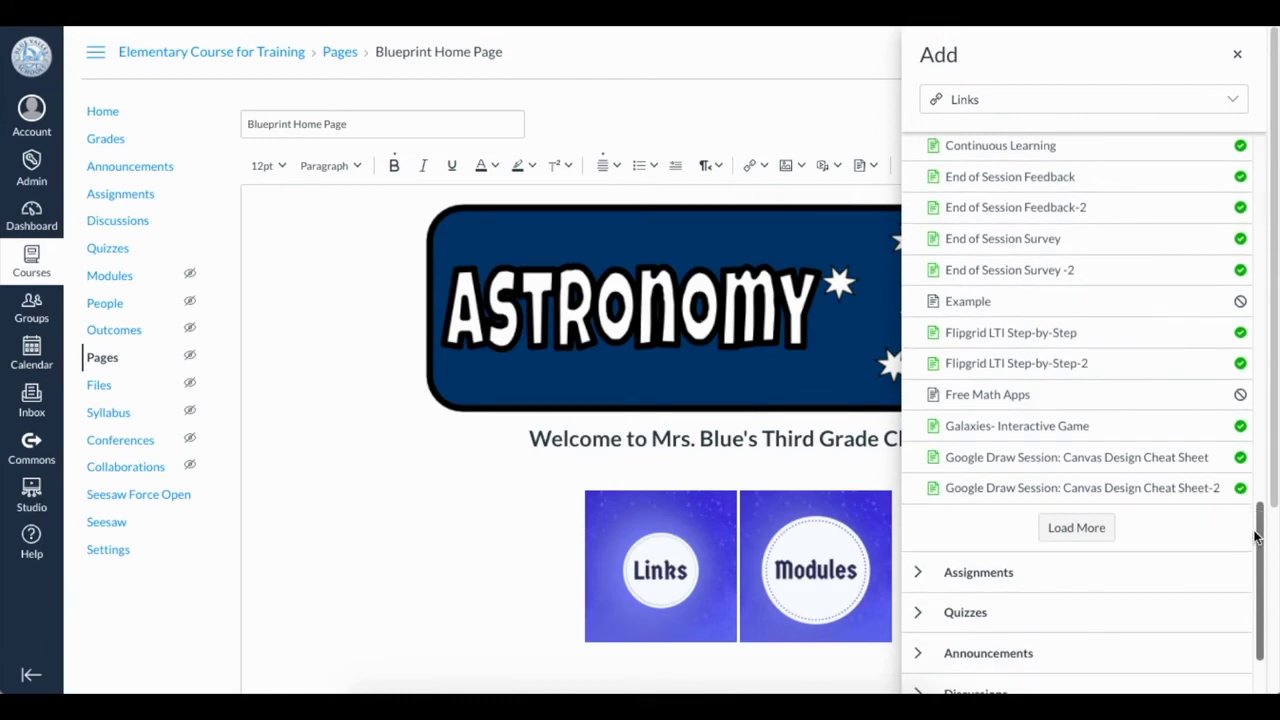
pyautogui.click(1024, 427)
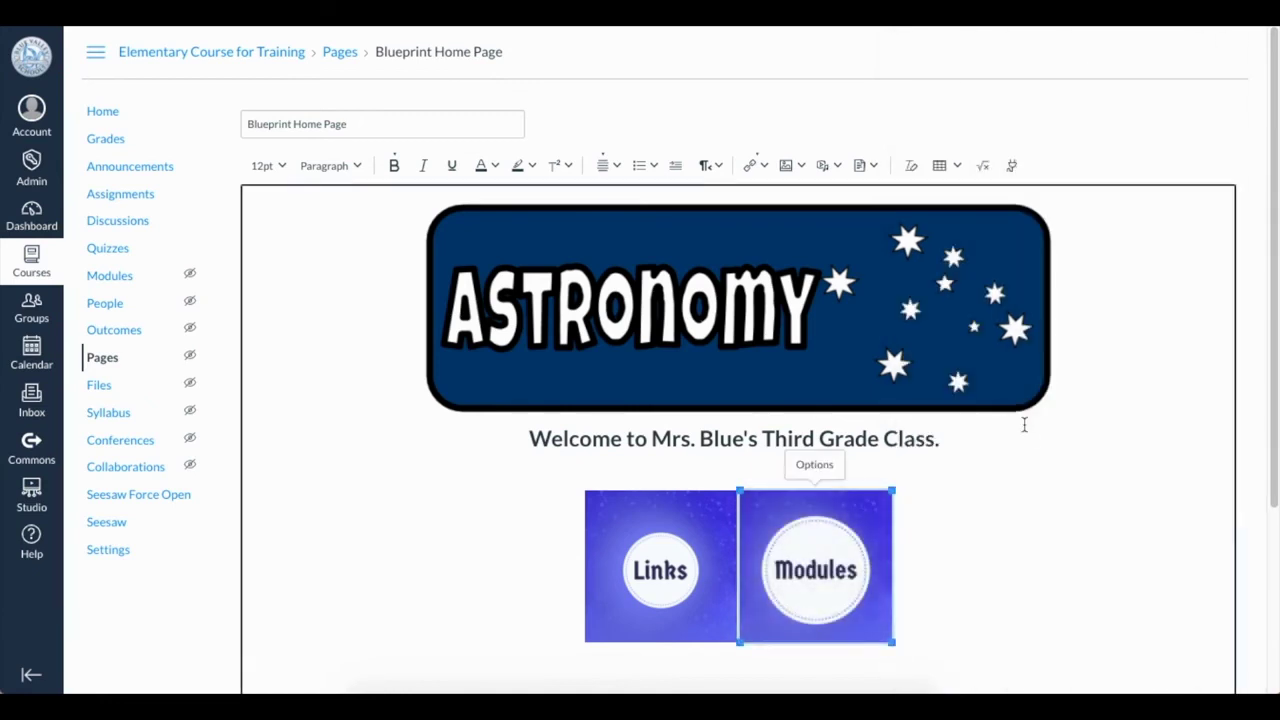
pyautogui.scroll(-5, 1024, 425)
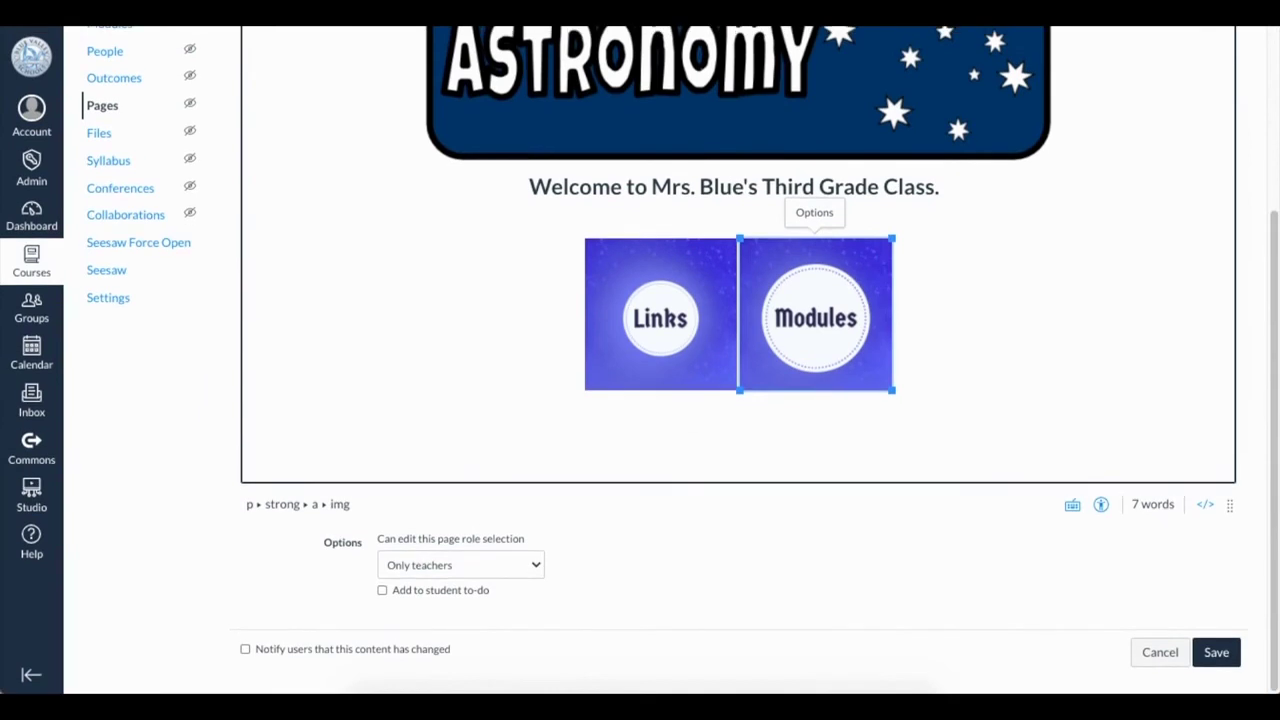
# Save the home page and verify the Modules image opens the Galaxies- Interactive Game page
pyautogui.click(1219, 656)
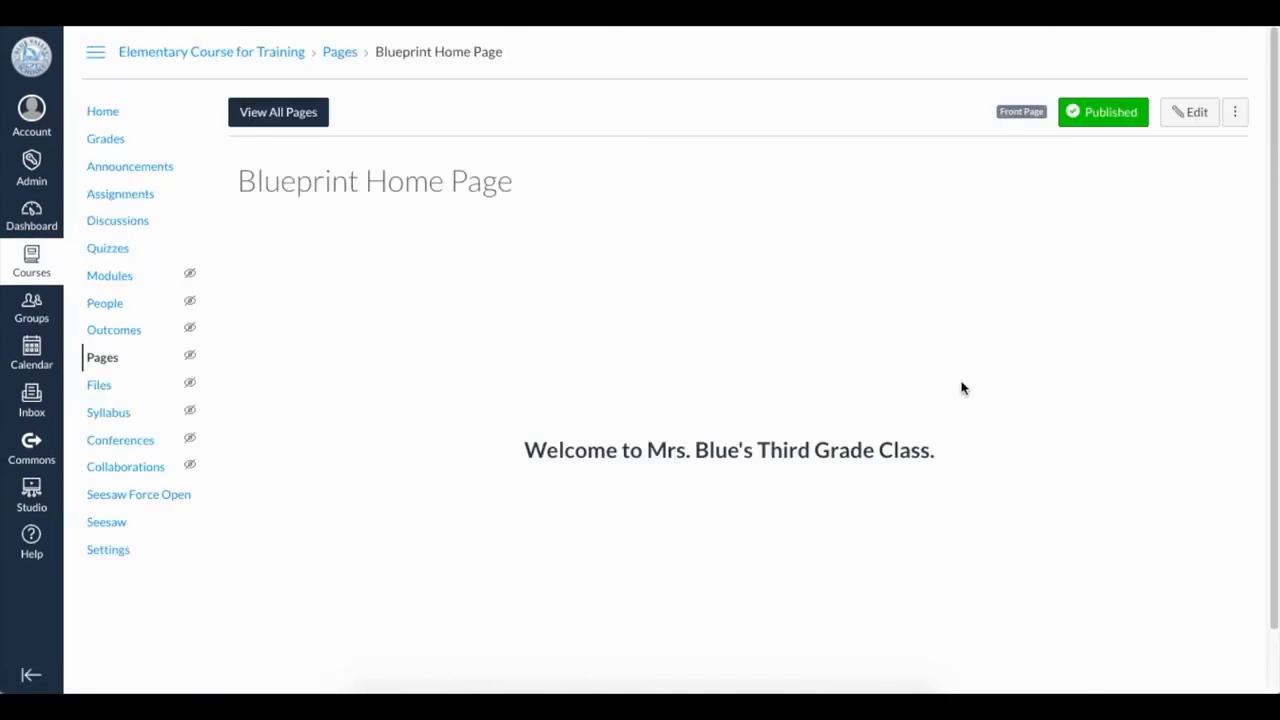
pyautogui.click(808, 505)
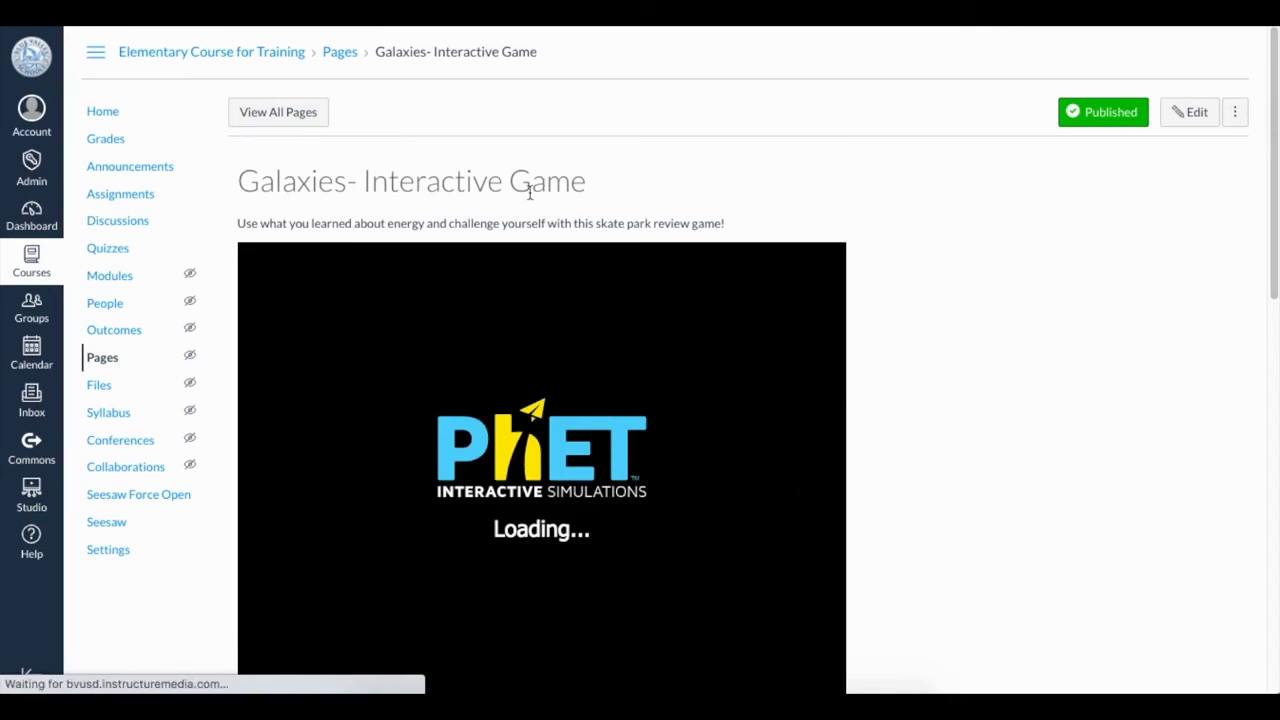
pyautogui.scroll(-3, 866, 232)
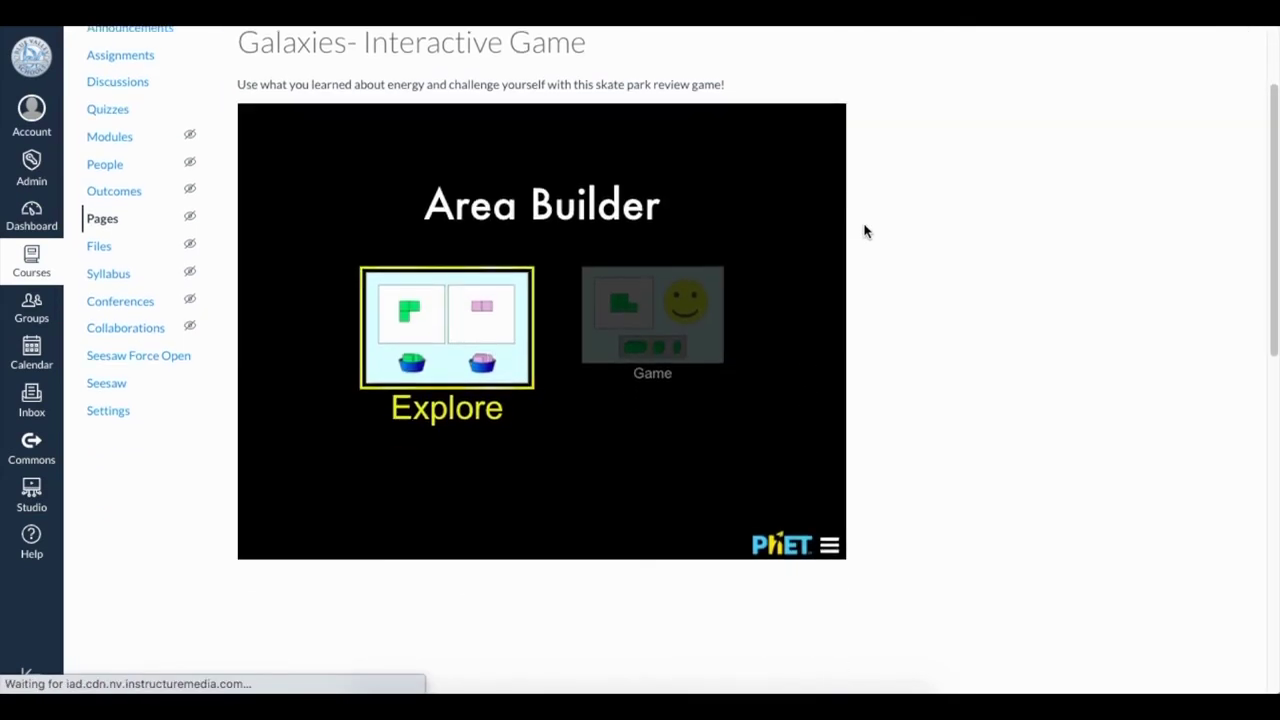
pyautogui.scroll(-9, 866, 232)
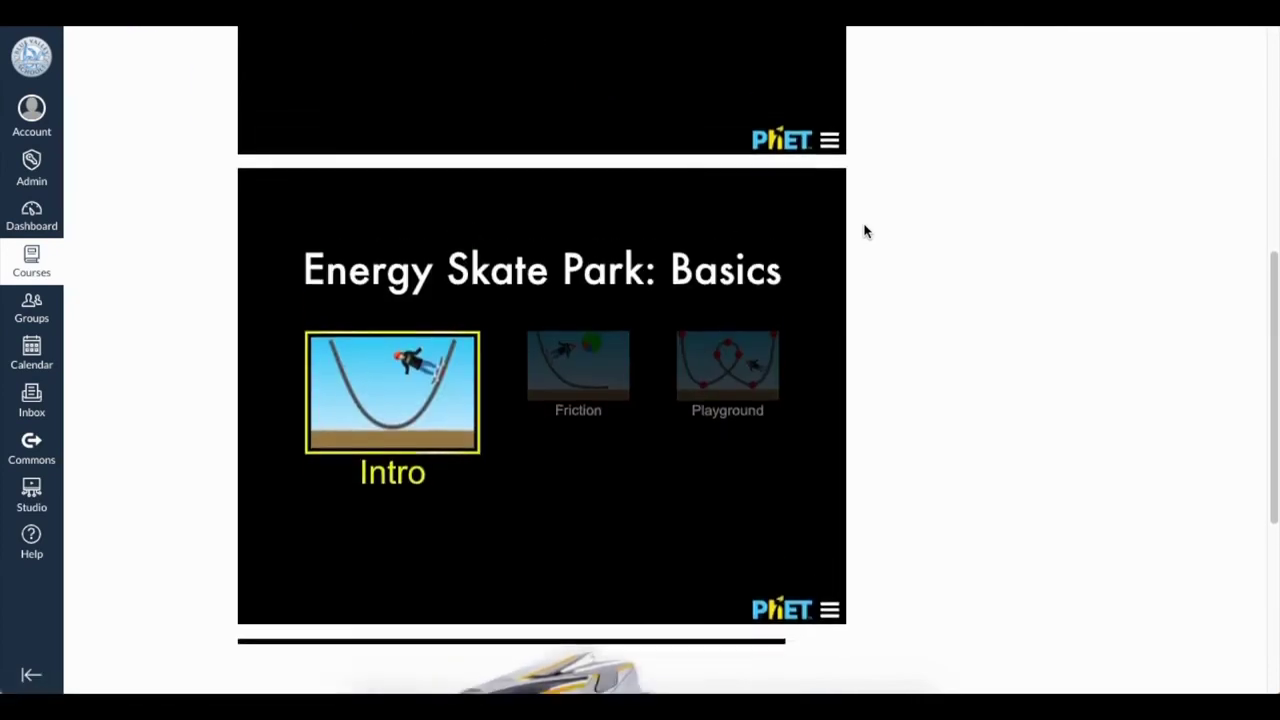
pyautogui.scroll(11, 866, 232)
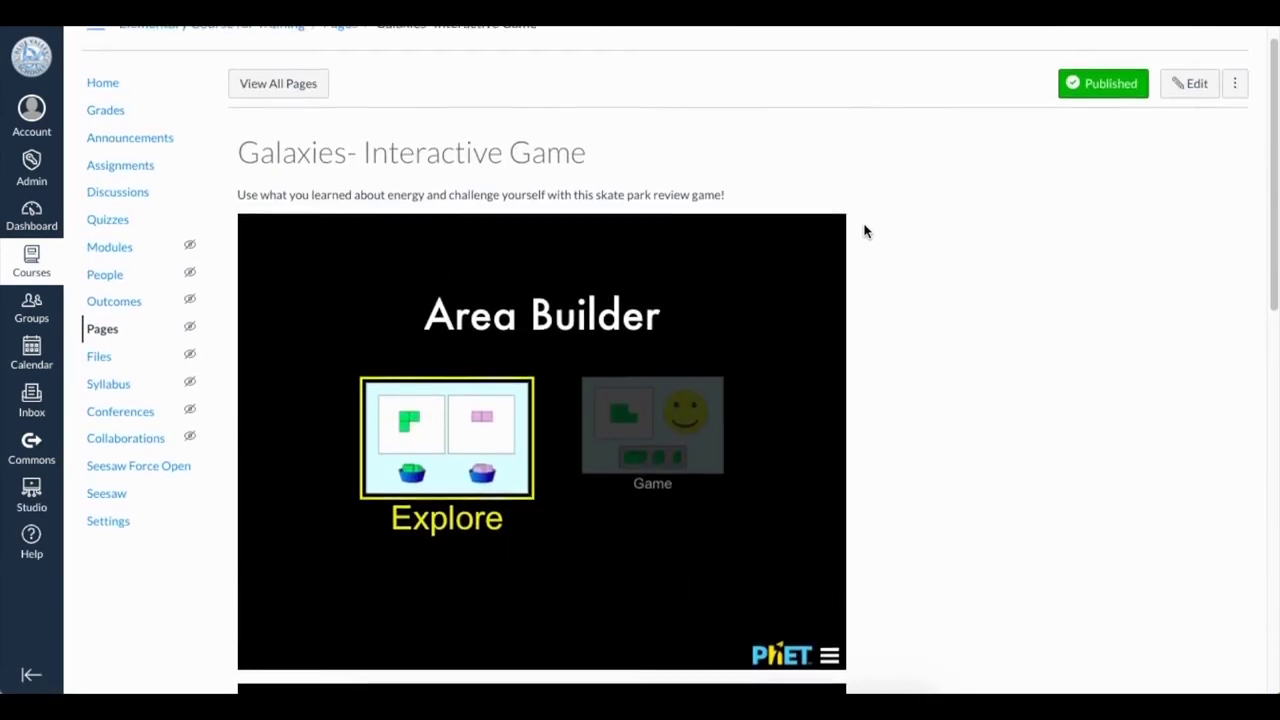
pyautogui.scroll(1, 866, 230)
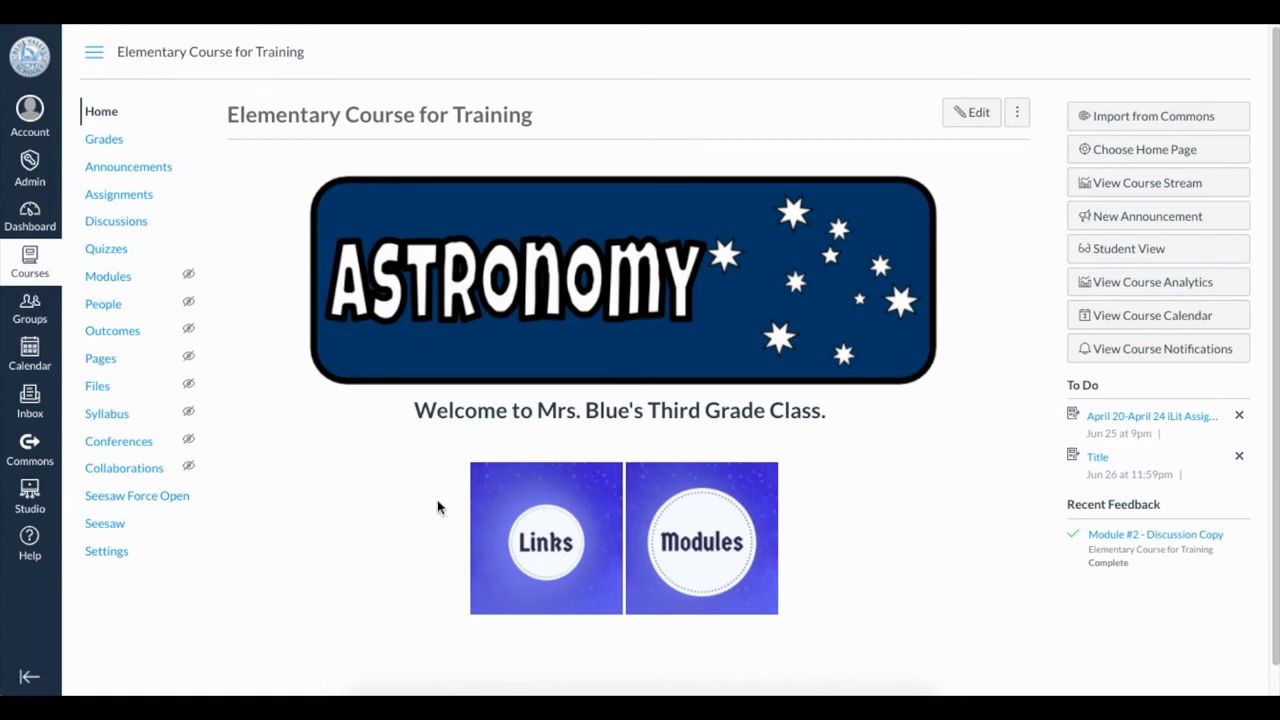
# Create and save a new empty course page titled 'Links', then return to Home
pyautogui.click(99, 364)
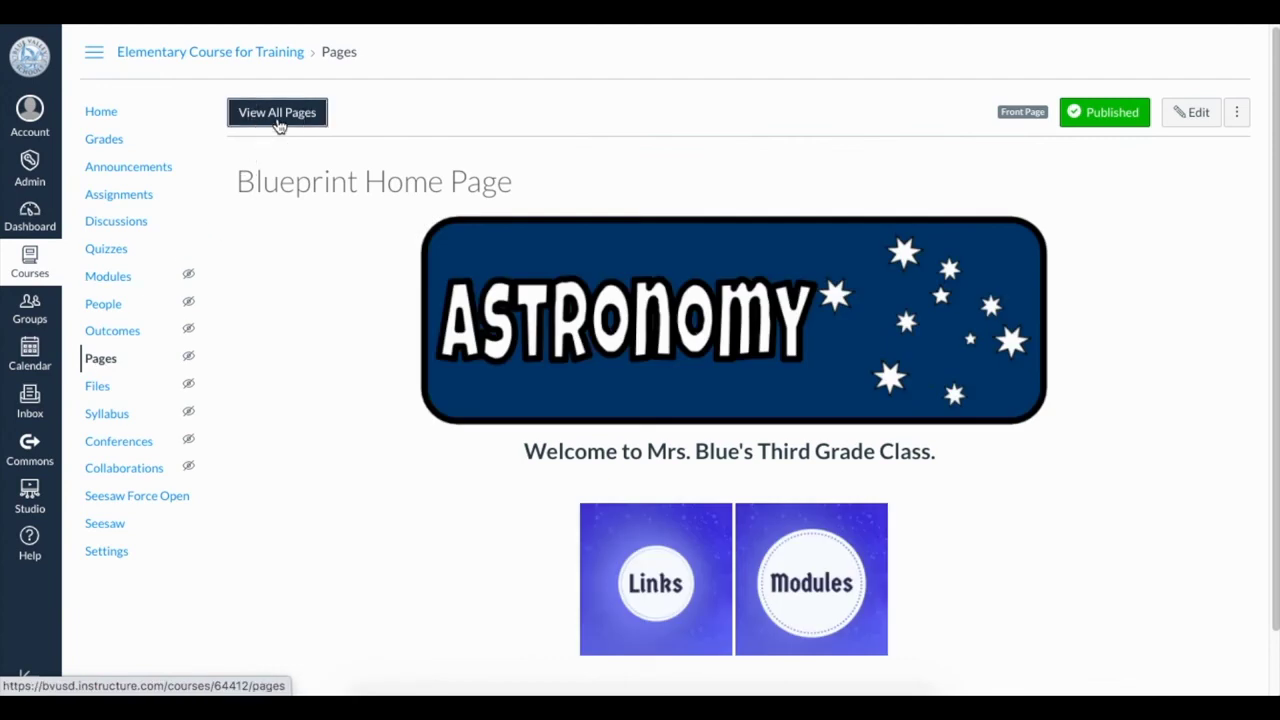
pyautogui.click(277, 116)
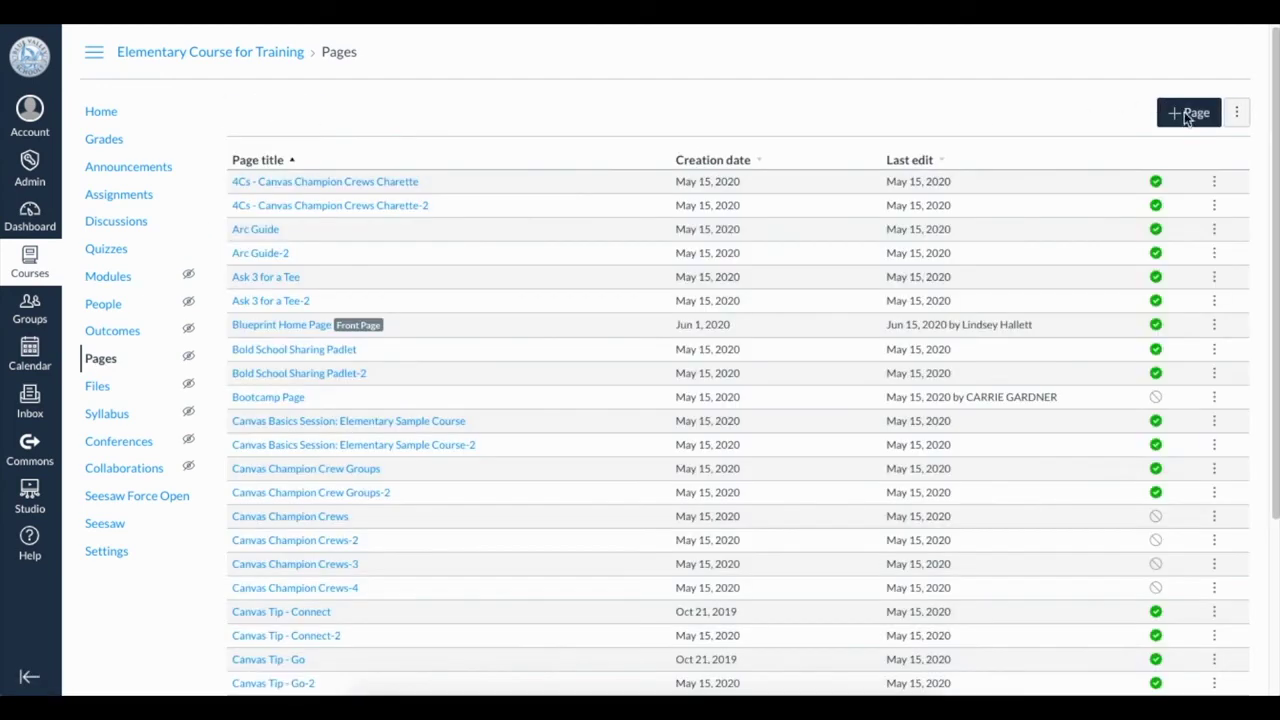
pyautogui.click(1191, 122)
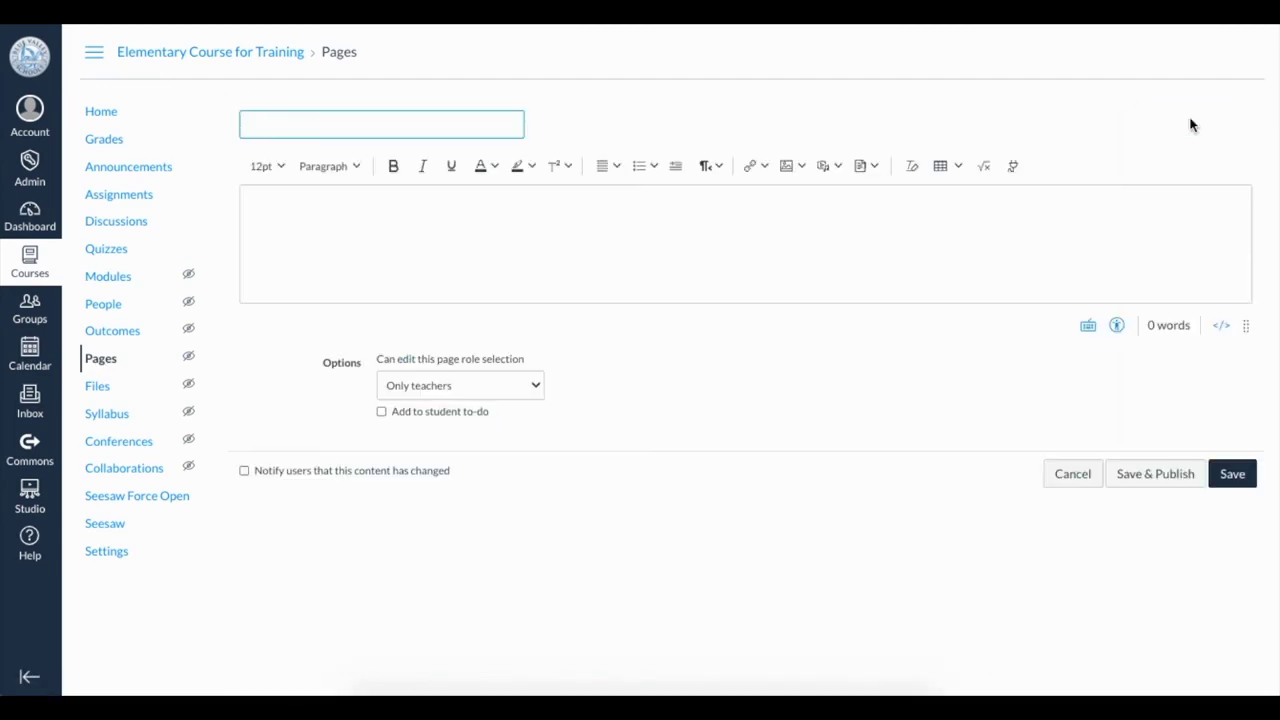
pyautogui.write('Links')
pyautogui.moveTo(1246, 325); pyautogui.dragTo(1256, 456)
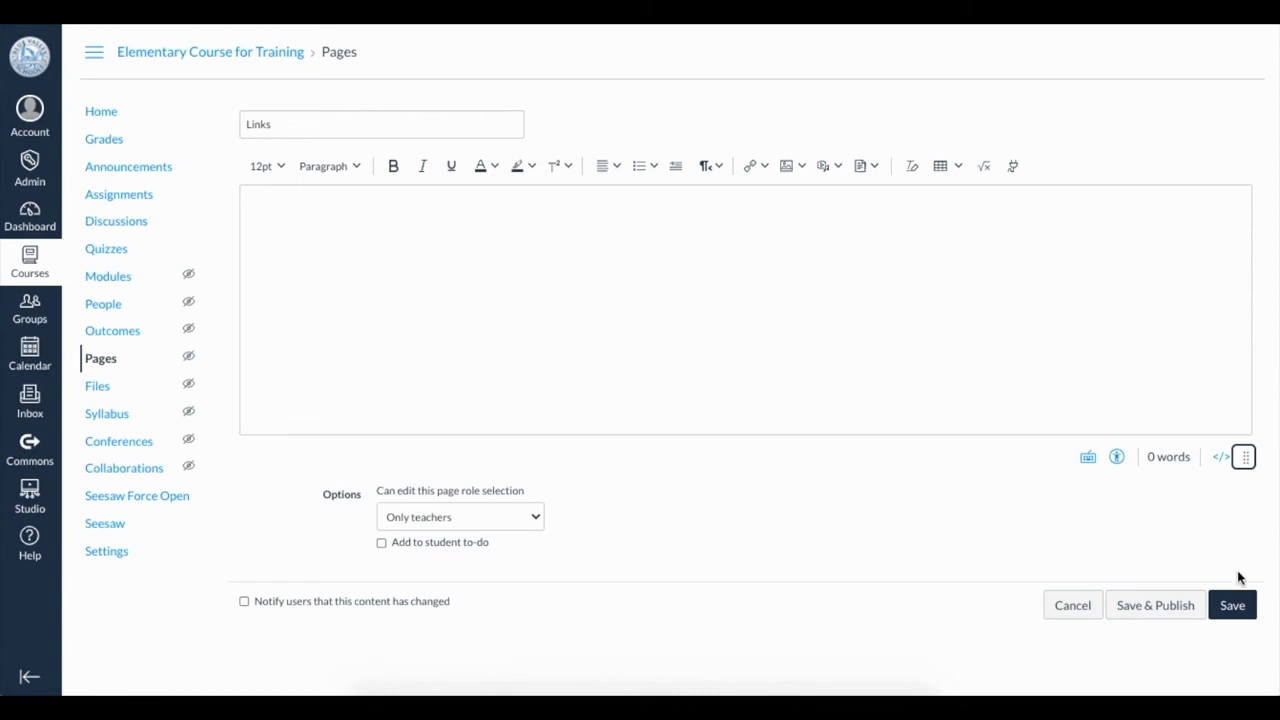
pyautogui.click(1230, 604)
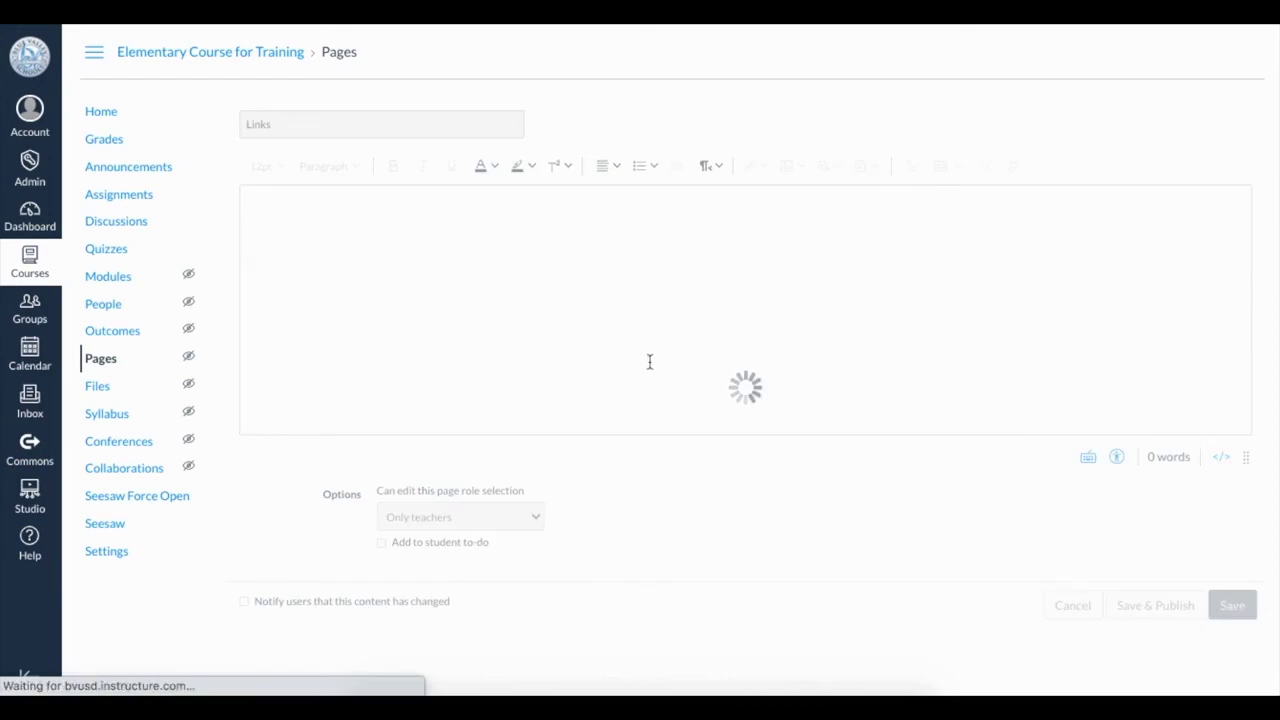
pyautogui.click(94, 117)
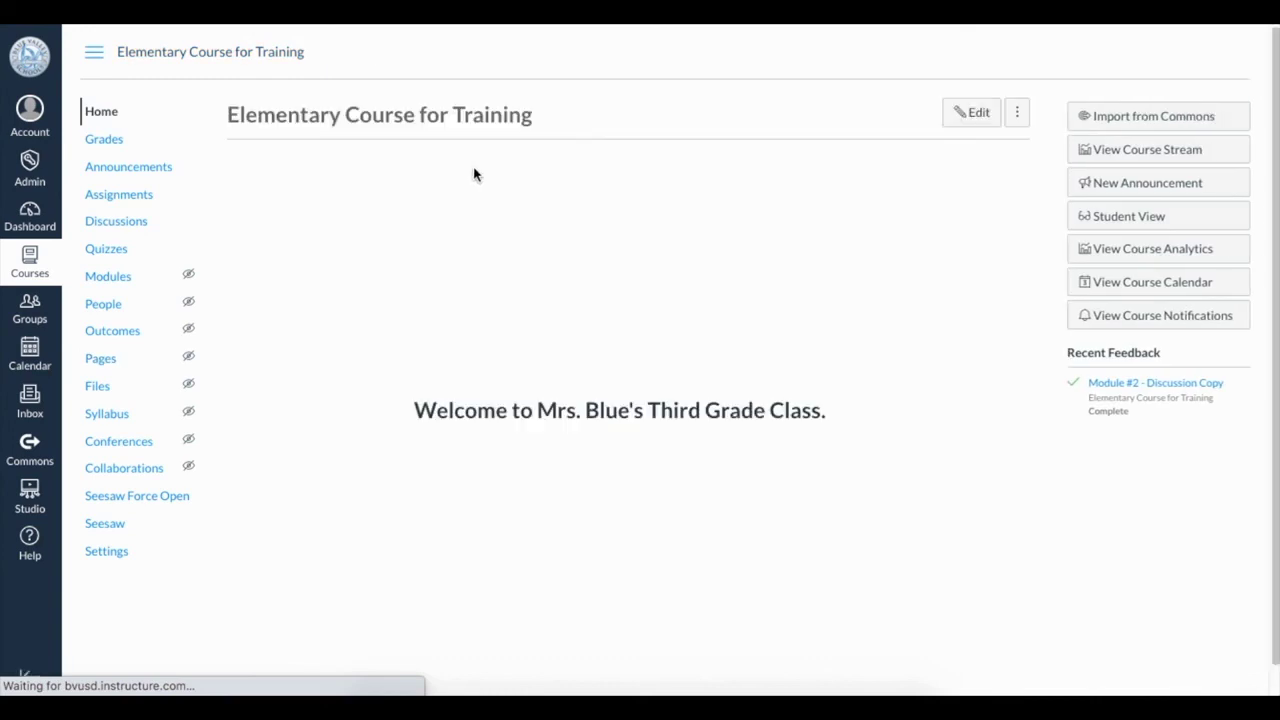
# Edit the home page, point the Links image to the 'Links' course page, and save
pyautogui.click(970, 113)
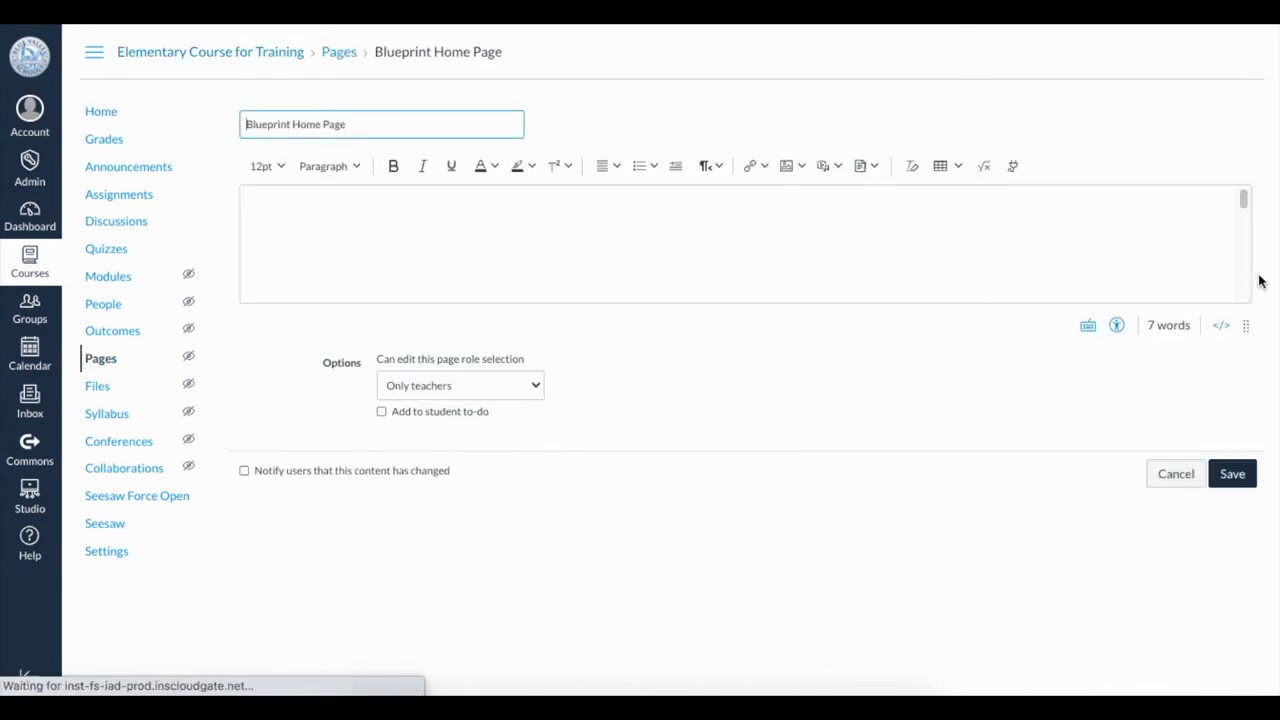
pyautogui.moveTo(1246, 323); pyautogui.dragTo(1241, 638)
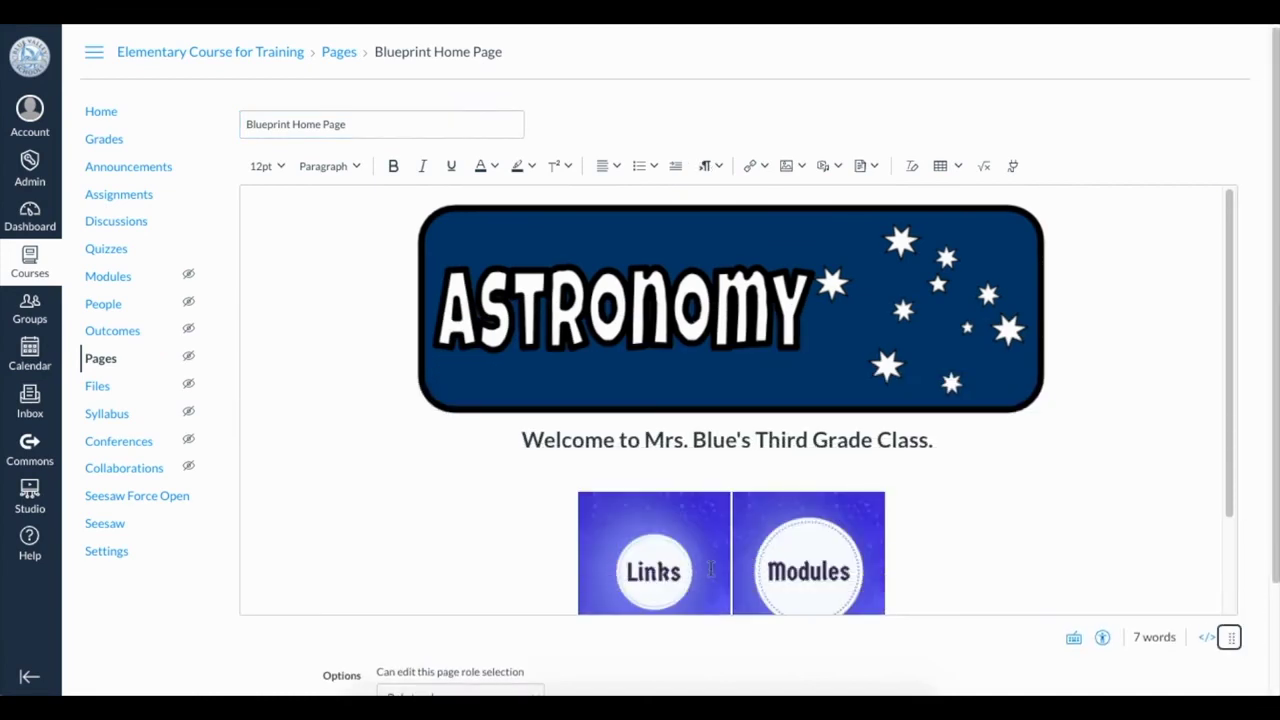
pyautogui.click(764, 172)
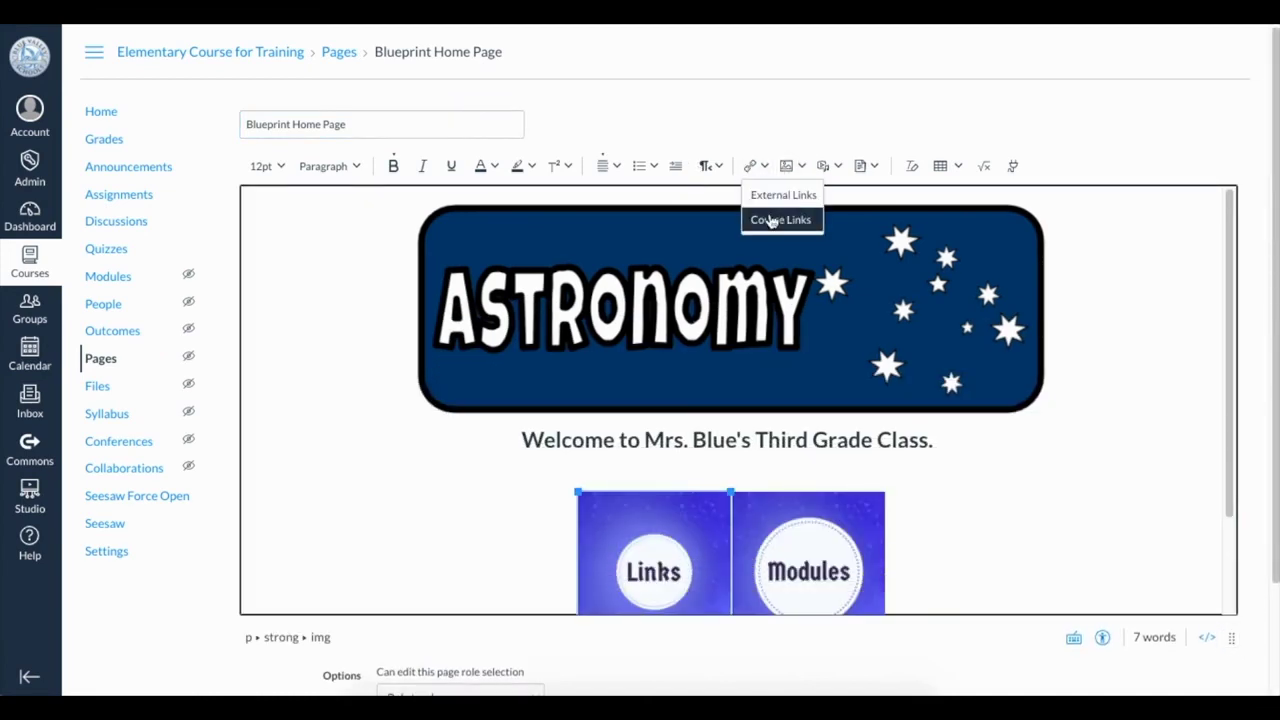
pyautogui.click(771, 220)
pyautogui.click(919, 159)
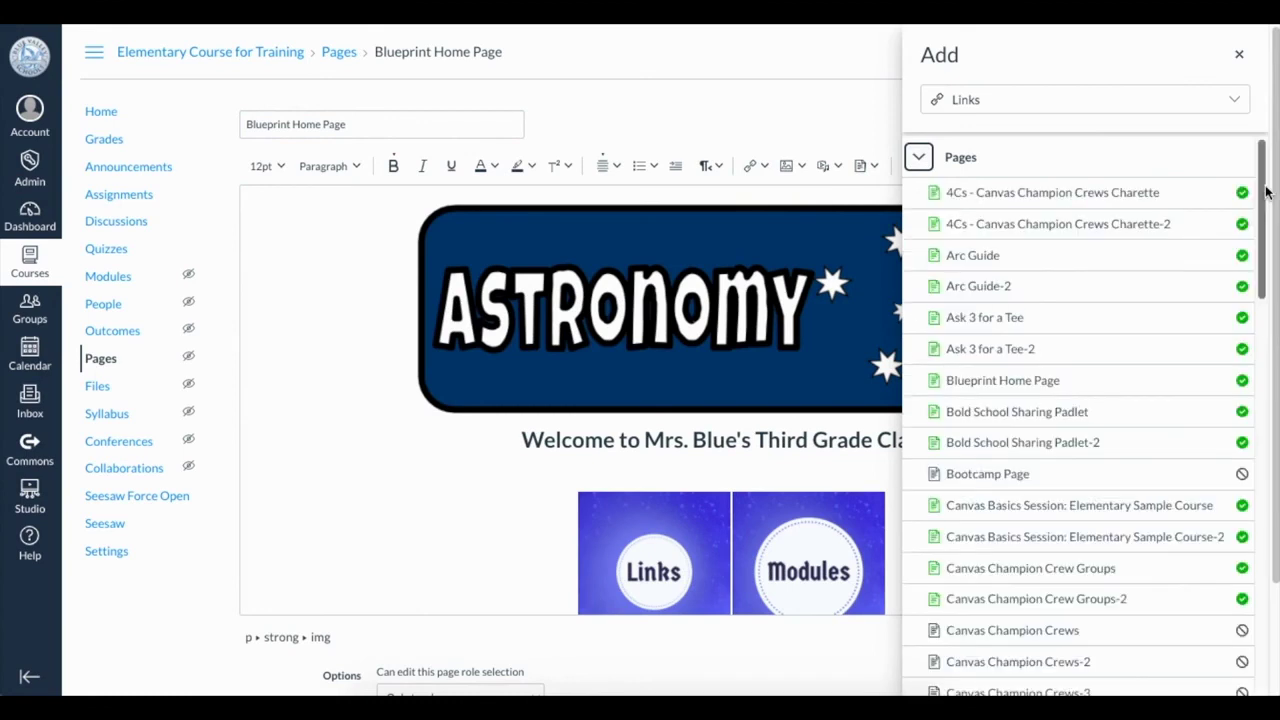
pyautogui.moveTo(1266, 192); pyautogui.dragTo(1257, 620)
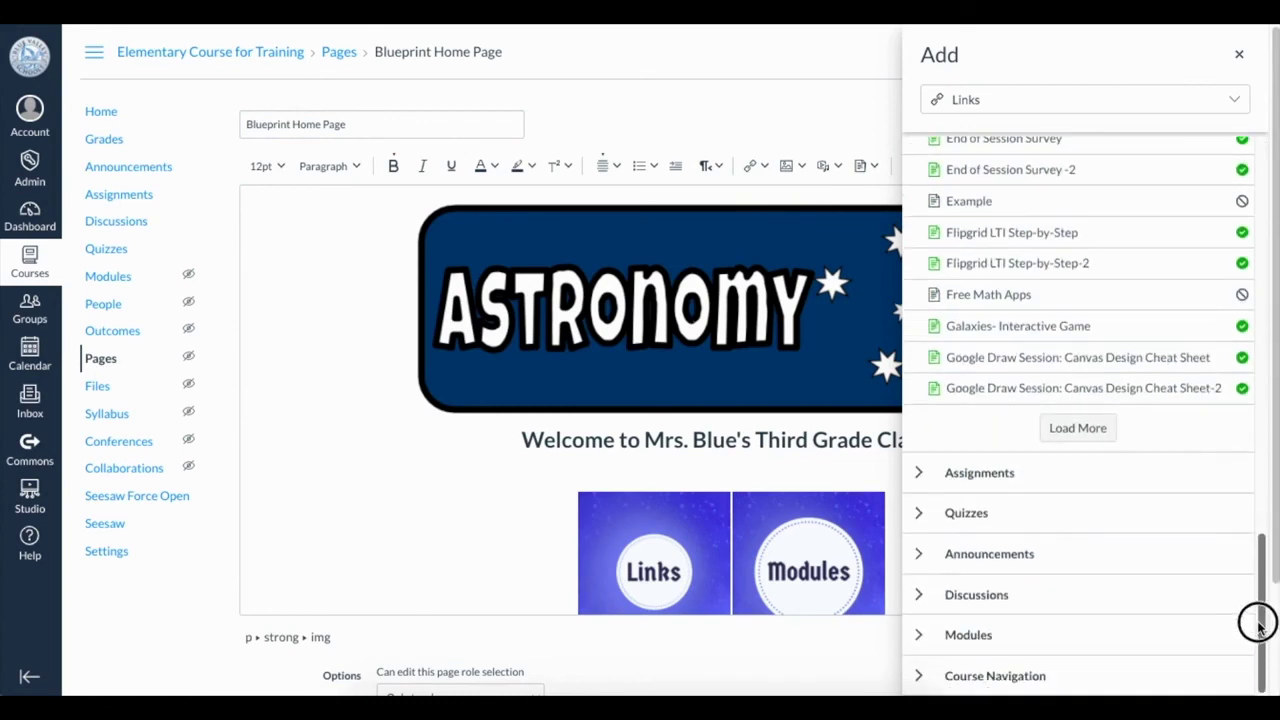
pyautogui.click(1097, 446)
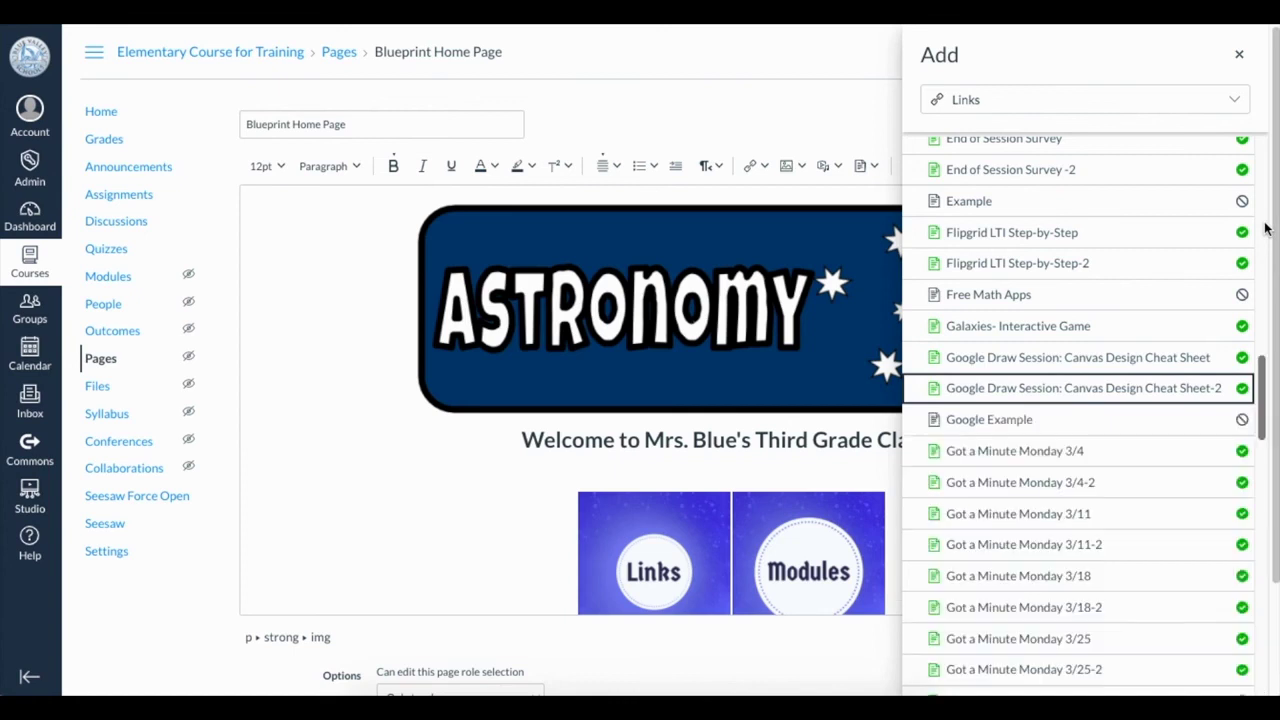
pyautogui.moveTo(1260, 366); pyautogui.dragTo(1251, 549)
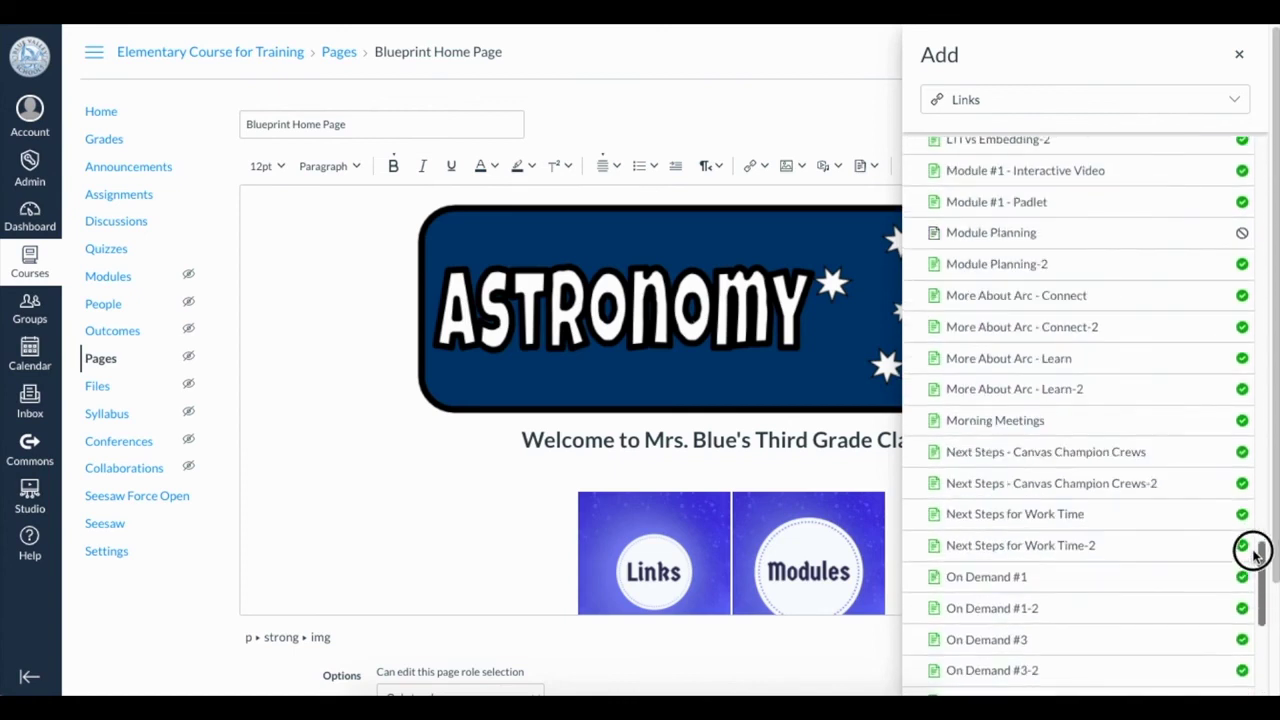
pyautogui.scroll(1, 1052, 340)
pyautogui.click(958, 174)
pyautogui.scroll(-3, 1086, 452)
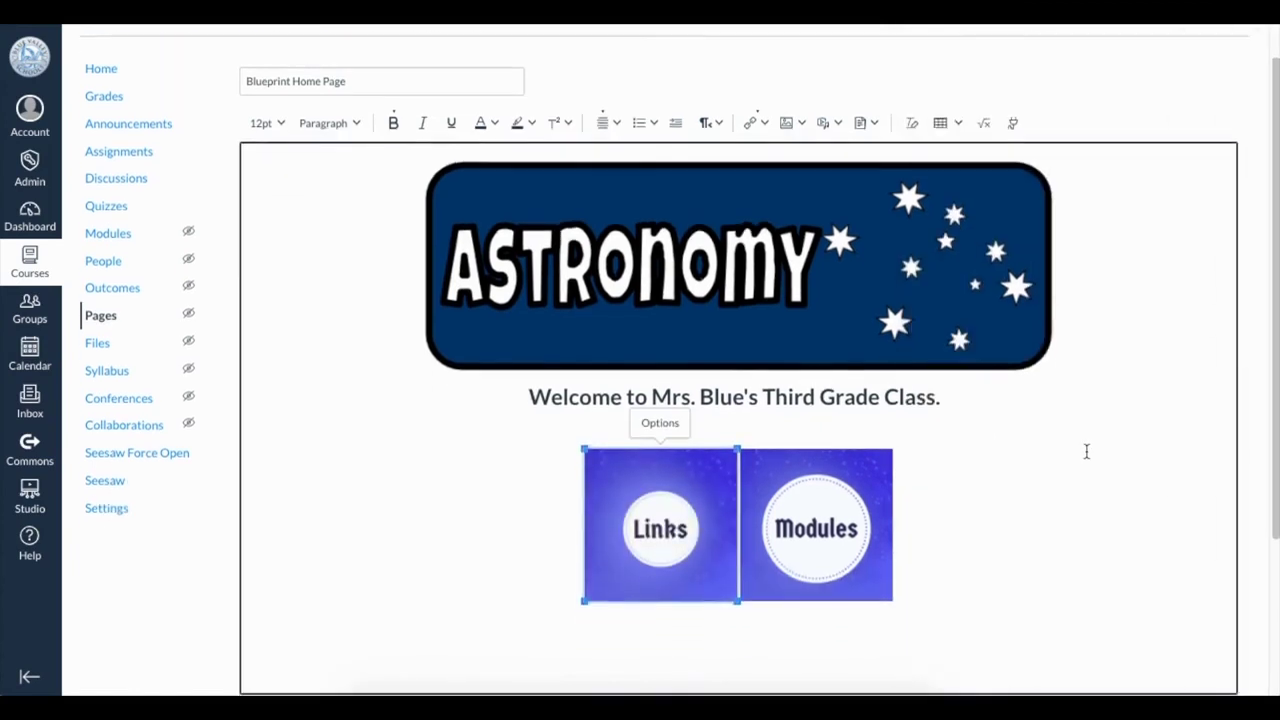
pyautogui.click(1218, 668)
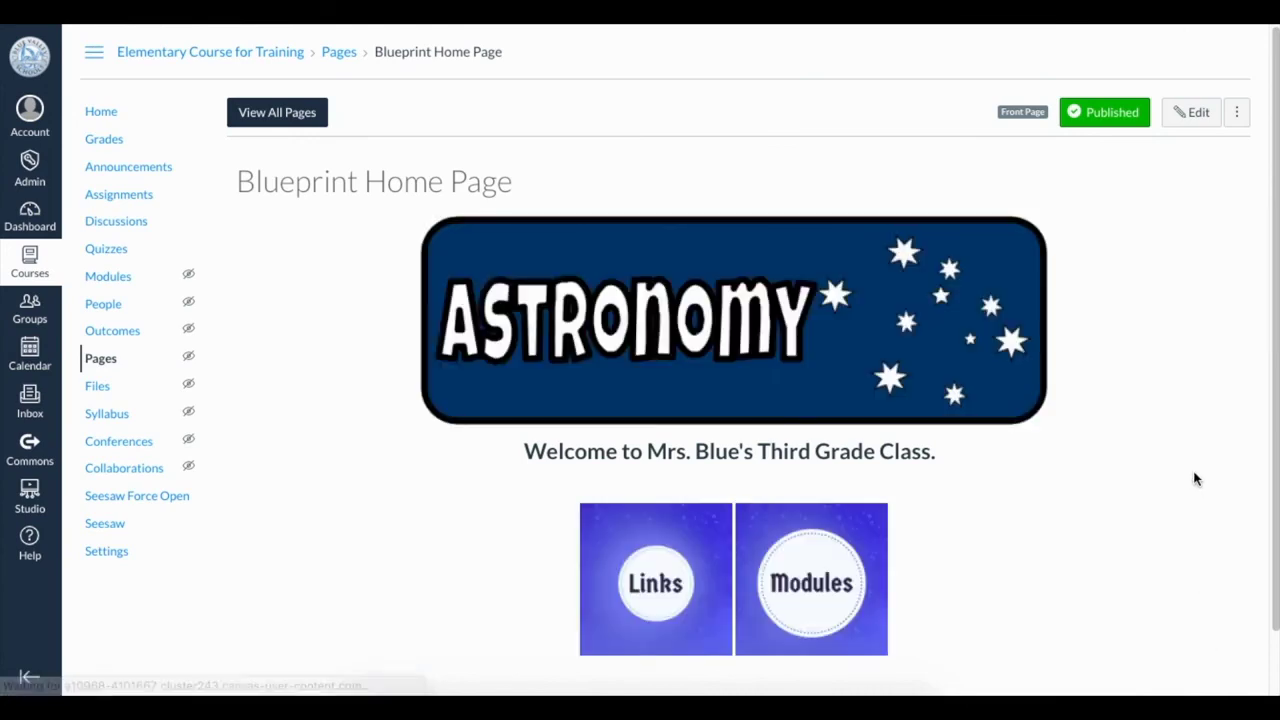
pyautogui.scroll(1, 1195, 480)
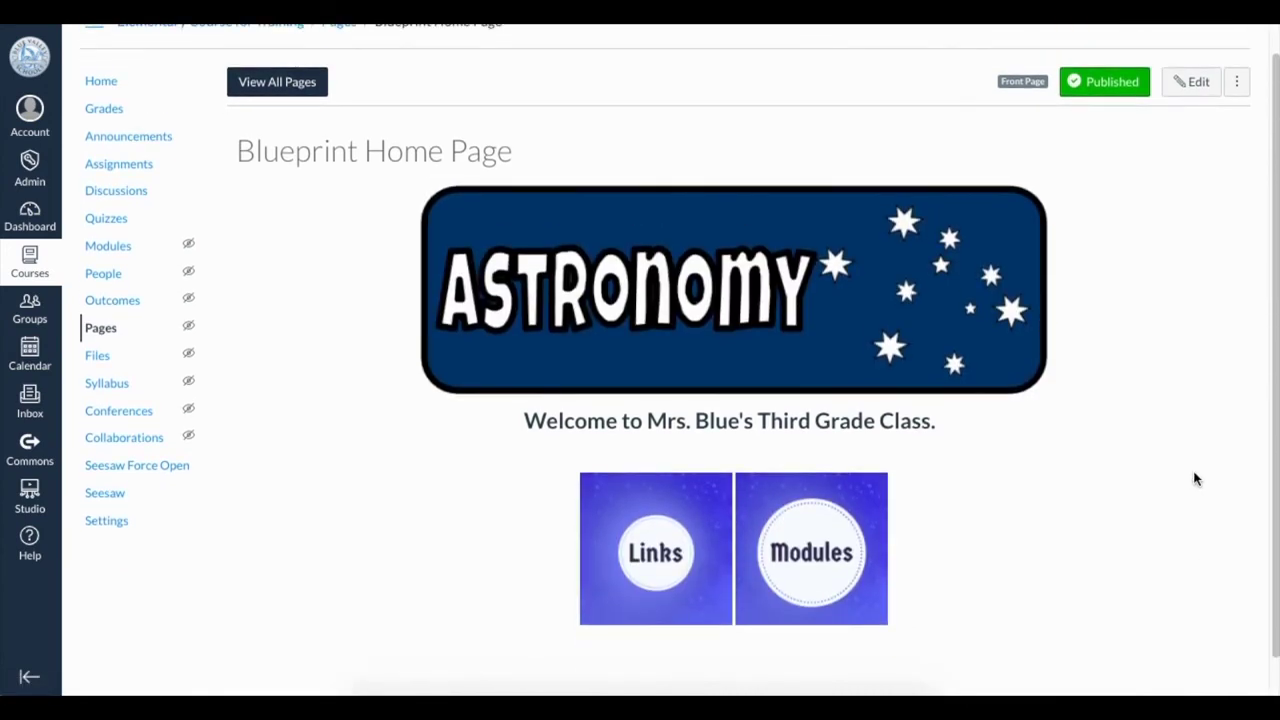